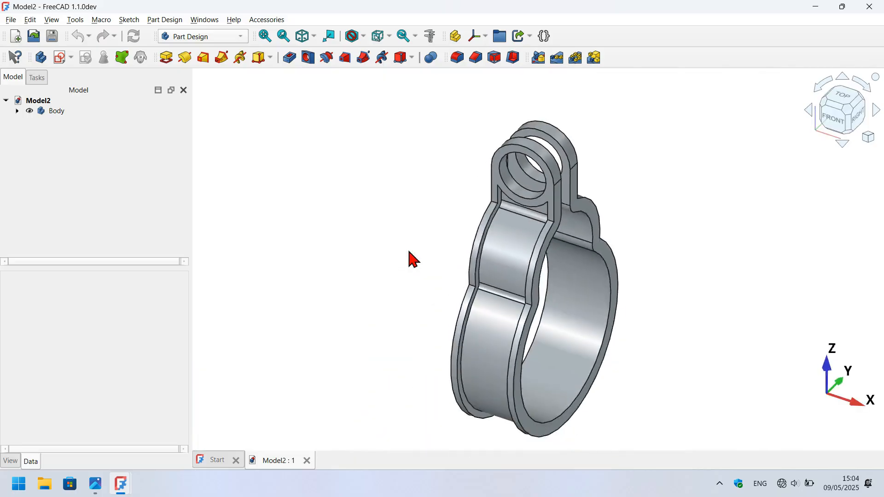
{"action": "middle_click_drag", "start_coordinate": [683, 327], "coordinate": [405, 336]}
{"action": "middle_click_drag", "start_coordinate": [736, 262], "coordinate": [573, 306]}
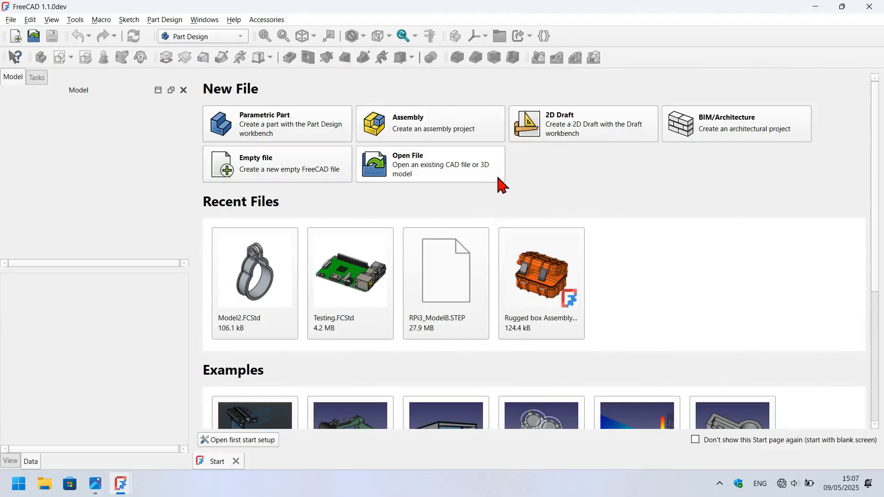
Create a new empty file and add a Part Design body to it.
{"action": "left_click", "coordinate": [265, 166]}
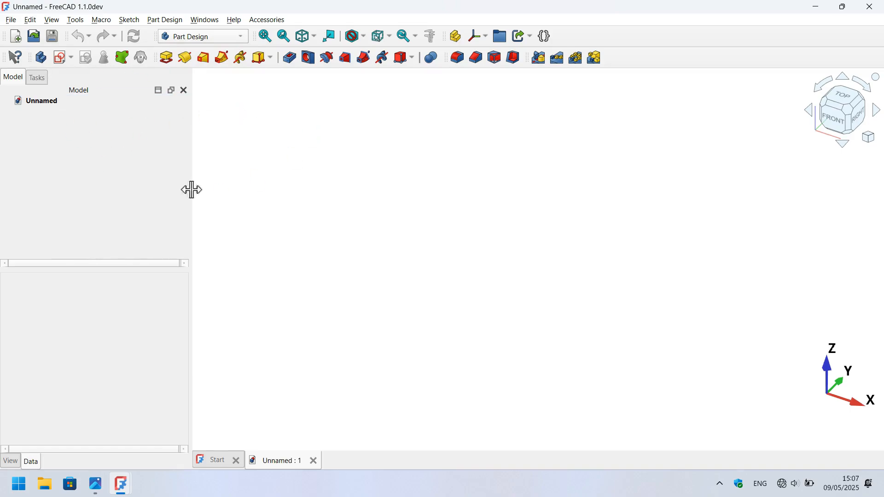
{"action": "left_click", "coordinate": [41, 58]}
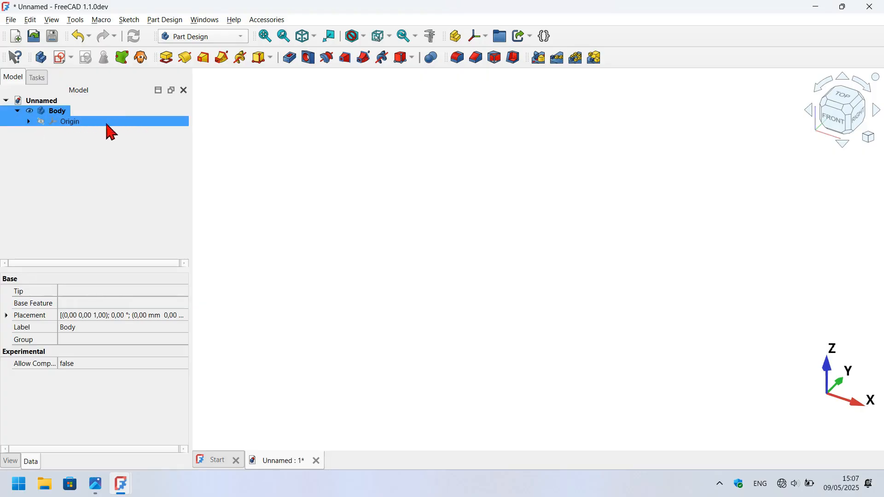
{"action": "left_click", "coordinate": [28, 122]}
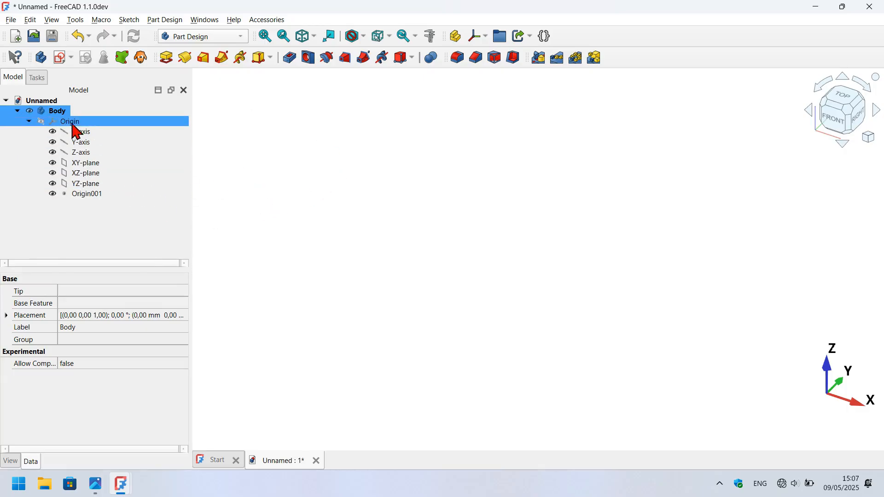
{"action": "left_click", "coordinate": [28, 122]}
{"action": "left_click", "coordinate": [334, 176]}
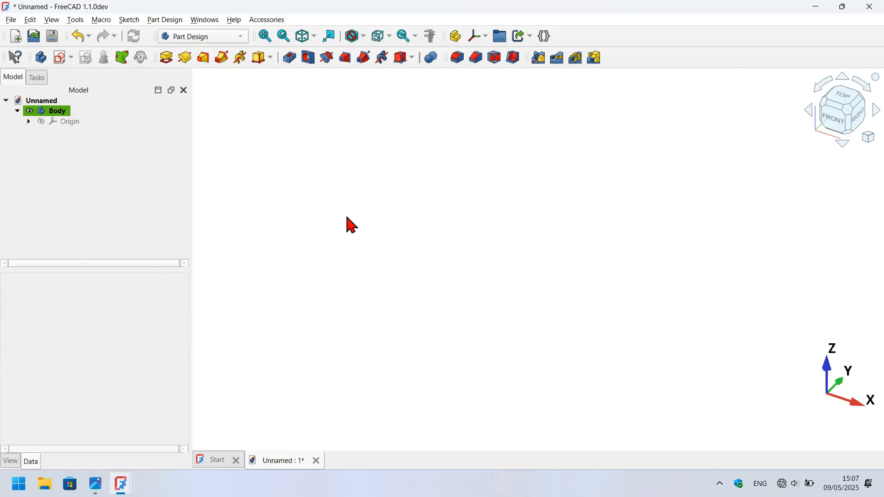
On the YZ plane, sketch a circle of about 39 mm radius at the origin and one of about 22 mm radius about 51 mm above it.
{"action": "left_click", "coordinate": [60, 58]}
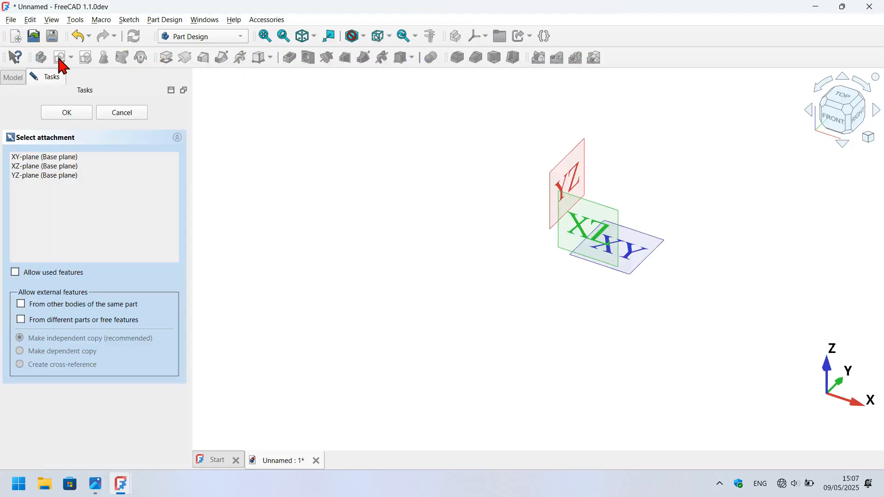
{"action": "left_click", "coordinate": [567, 171]}
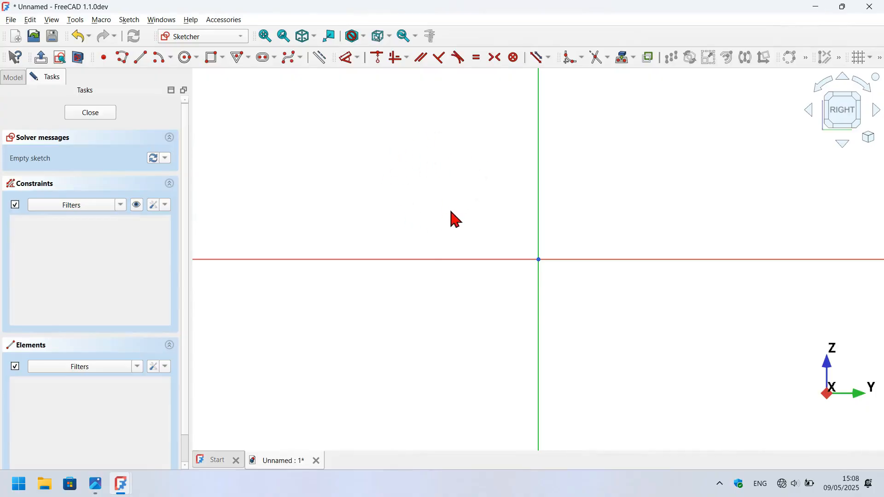
{"action": "left_click", "coordinate": [186, 58]}
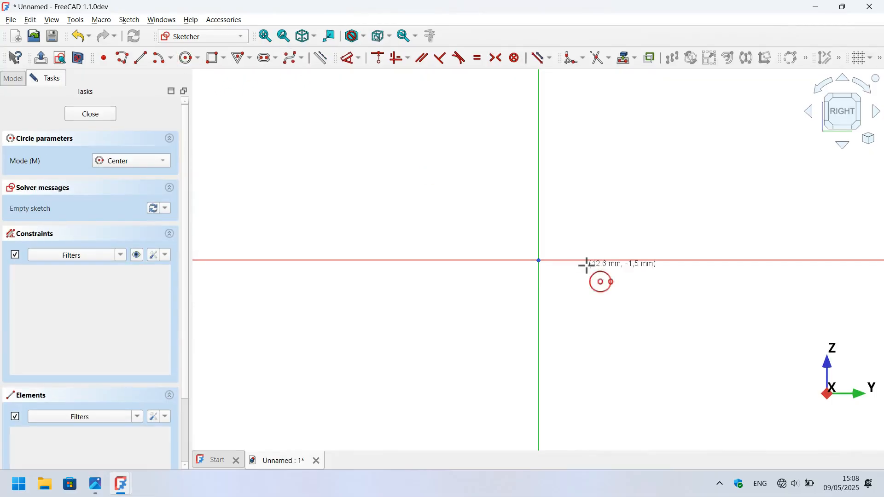
{"action": "left_click", "coordinate": [538, 257]}
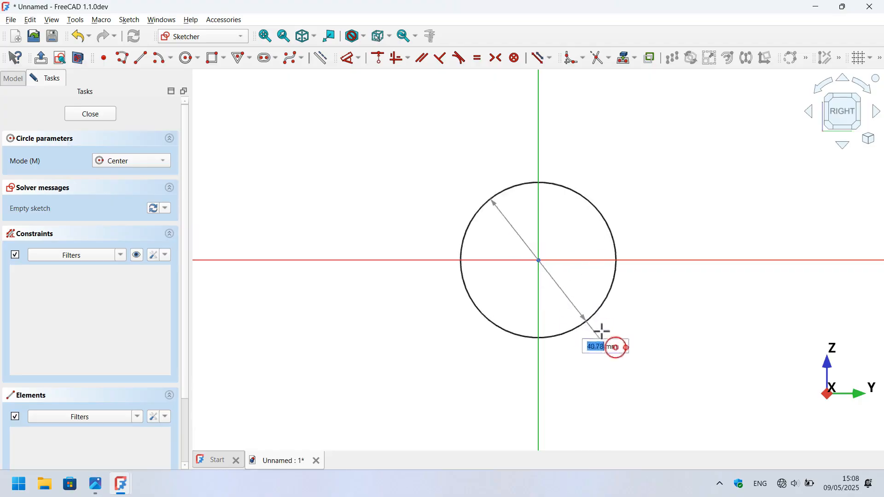
{"action": "left_click", "coordinate": [664, 339]}
{"action": "scroll", "coordinate": [466, 336], "scroll_direction": "down", "scroll_amount": 5}
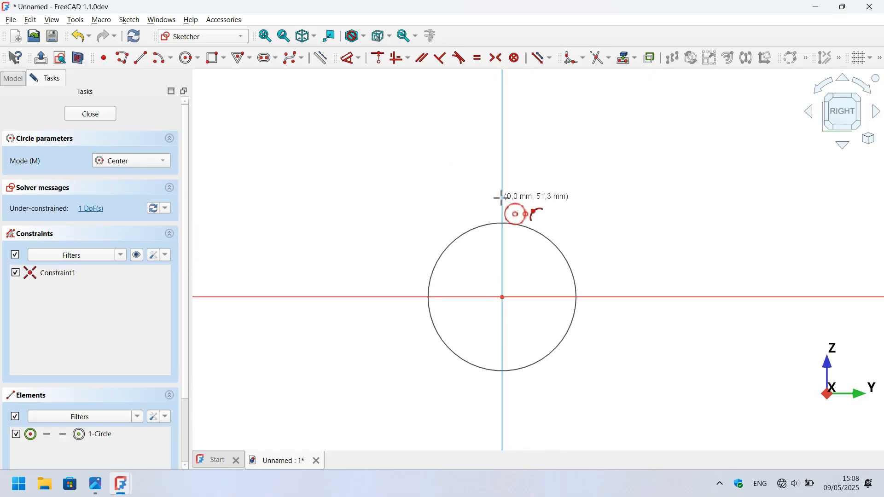
{"action": "left_click", "coordinate": [501, 198]}
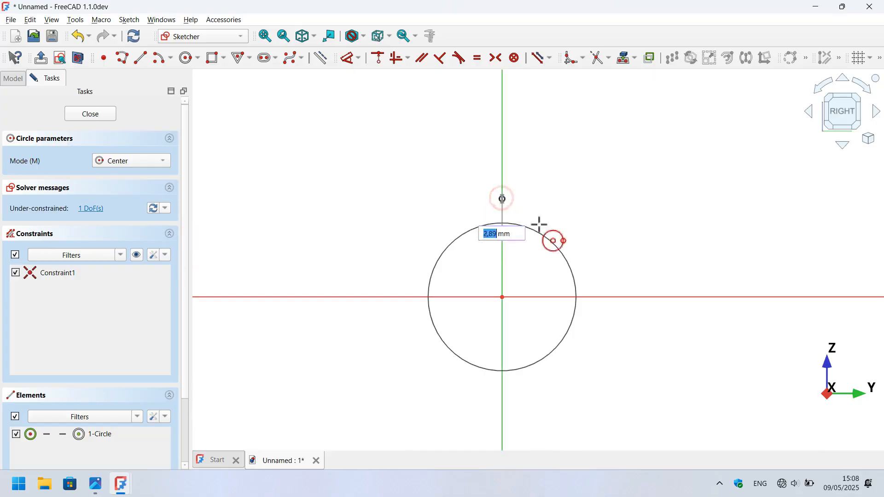
{"action": "left_click", "coordinate": [546, 195]}
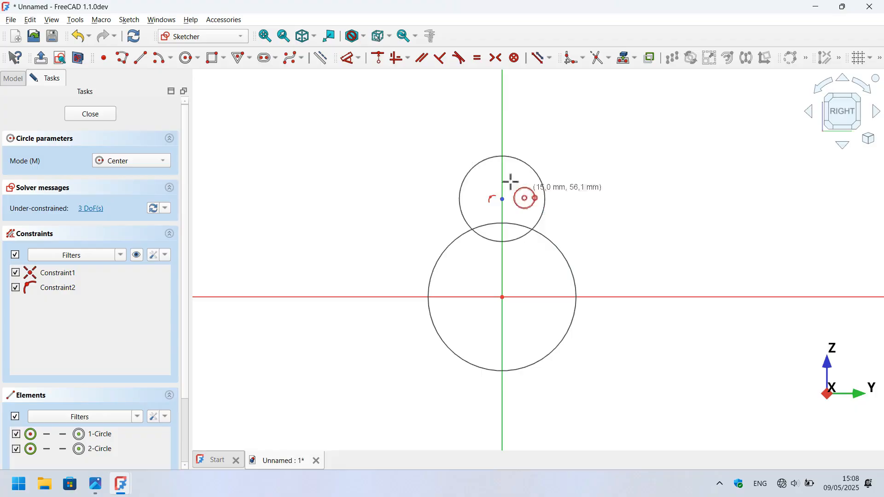
Constrain the radius of the upper circle to 38 mm and of the circle at the origin to 58 mm.
{"action": "left_click", "coordinate": [359, 58]}
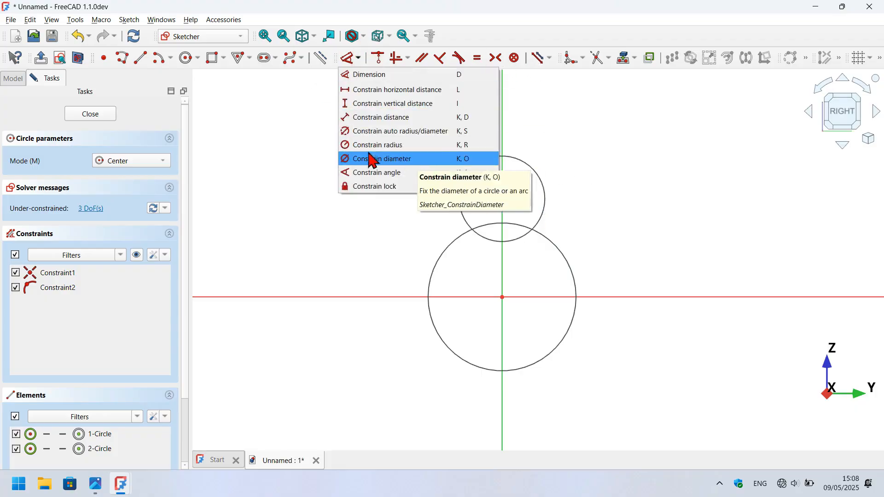
{"action": "left_click", "coordinate": [391, 146]}
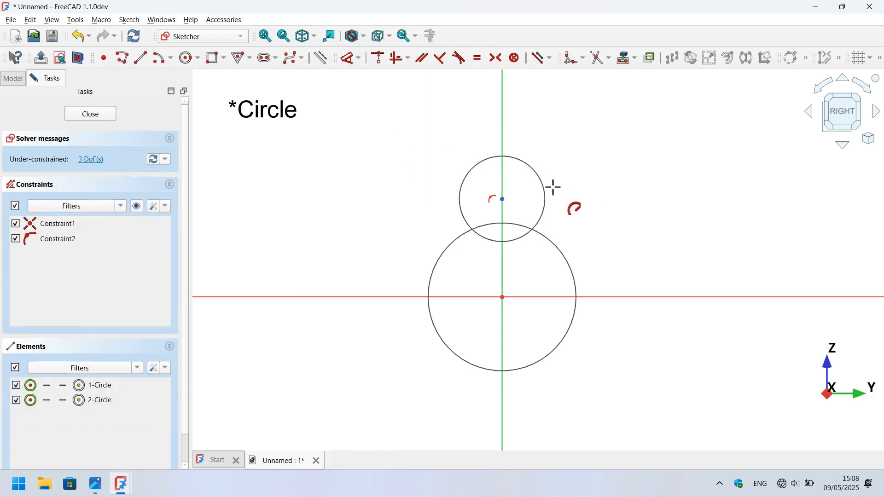
{"action": "left_click", "coordinate": [539, 174]}
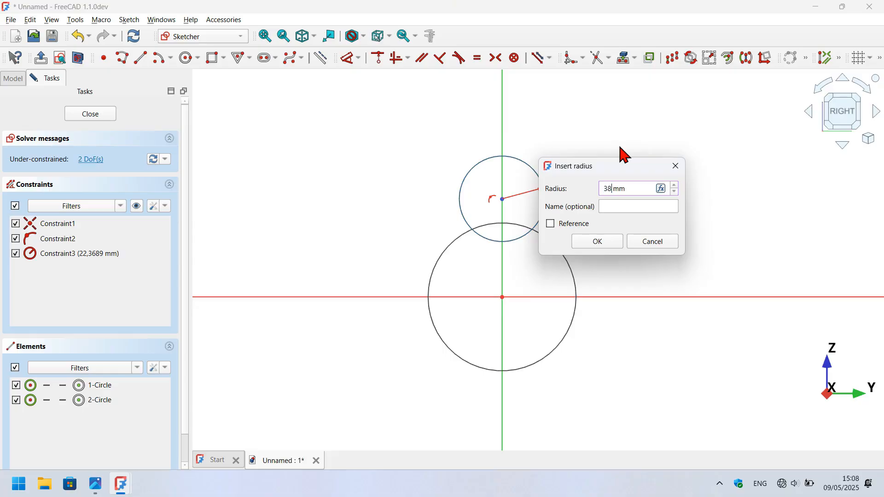
{"action": "type", "text": "38"}
{"action": "key", "text": "Return"}
{"action": "left_click", "coordinate": [565, 256]}
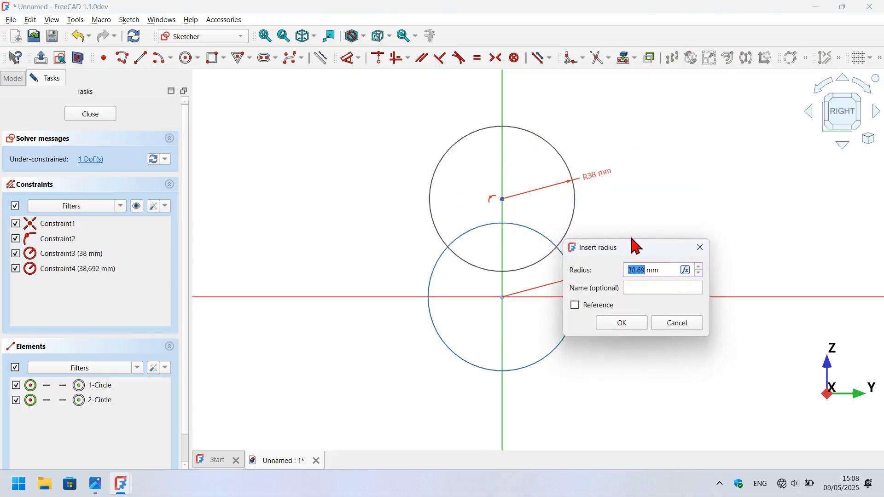
{"action": "key", "text": "Return"}
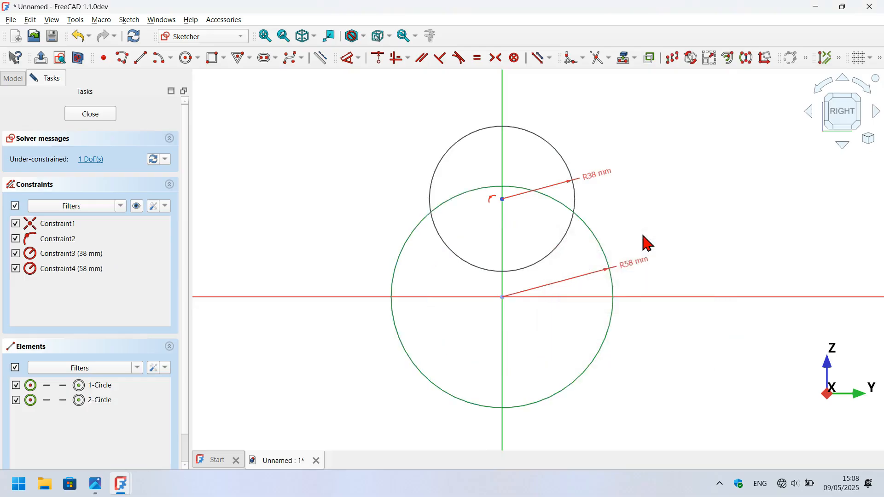
Dimension the vertical distance from the origin to the upper circle's centre as 50 mm.
{"action": "left_click", "coordinate": [346, 59]}
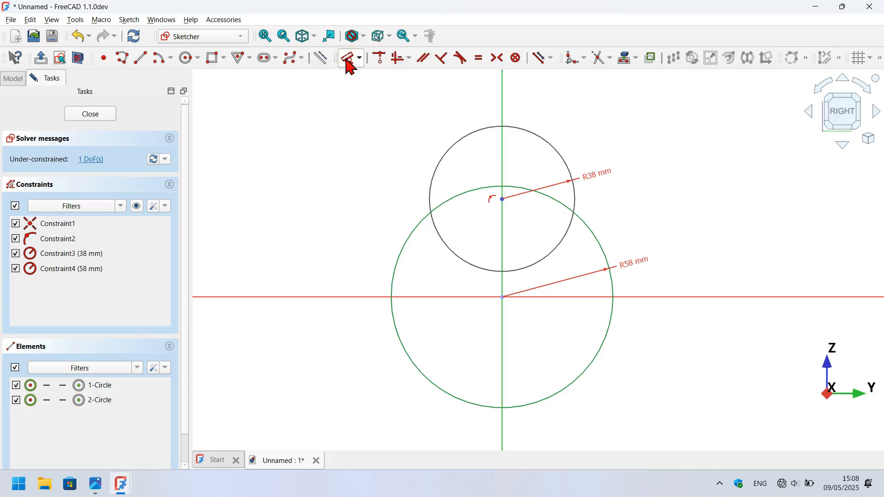
{"action": "left_click", "coordinate": [503, 199]}
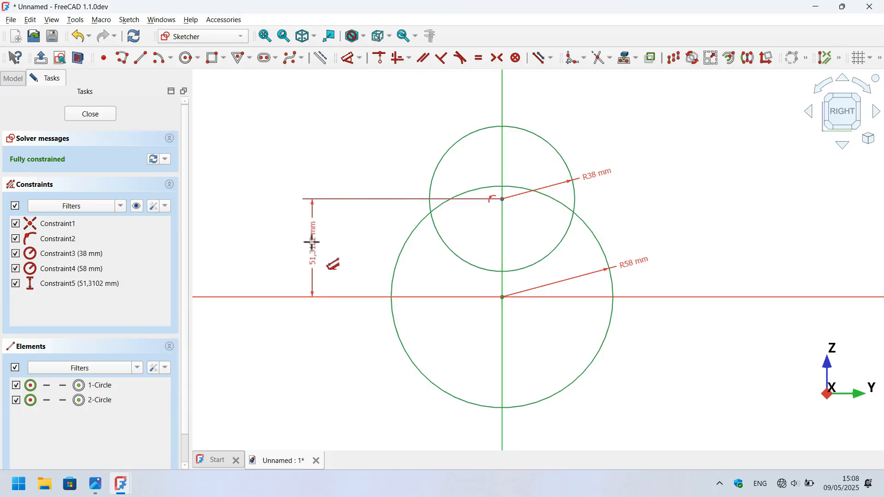
{"action": "left_click", "coordinate": [312, 242]}
{"action": "key", "text": "Return"}
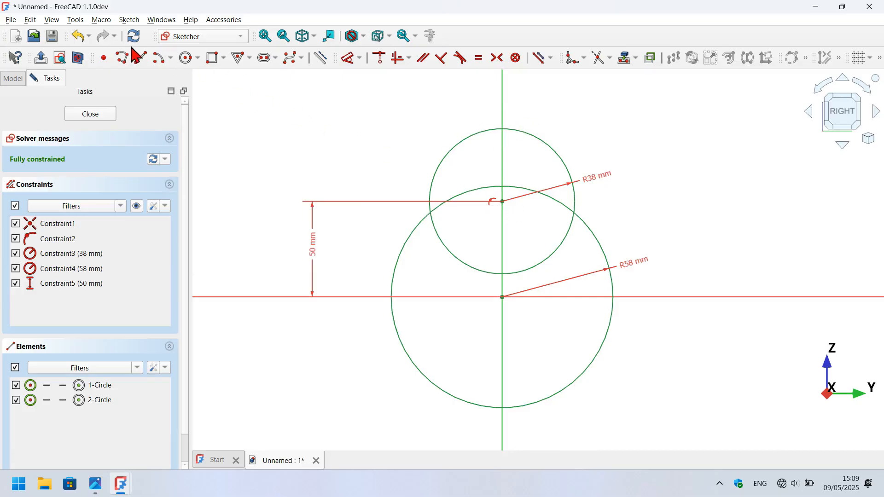
Sketch a centered rectangle about 157 by 334 mm, centred on the vertical axis with its lower edge on the horizontal axis.
{"action": "left_click", "coordinate": [225, 58]}
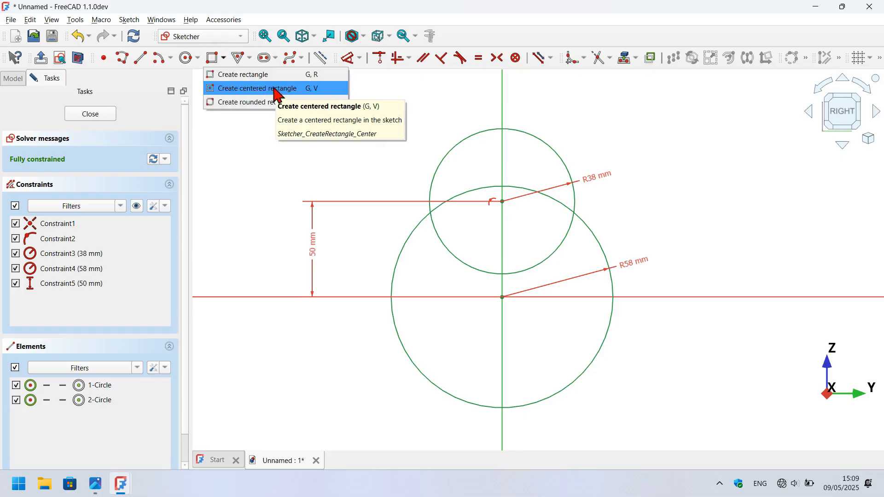
{"action": "left_click", "coordinate": [298, 89]}
{"action": "scroll", "coordinate": [359, 183], "scroll_direction": "down", "scroll_amount": 4}
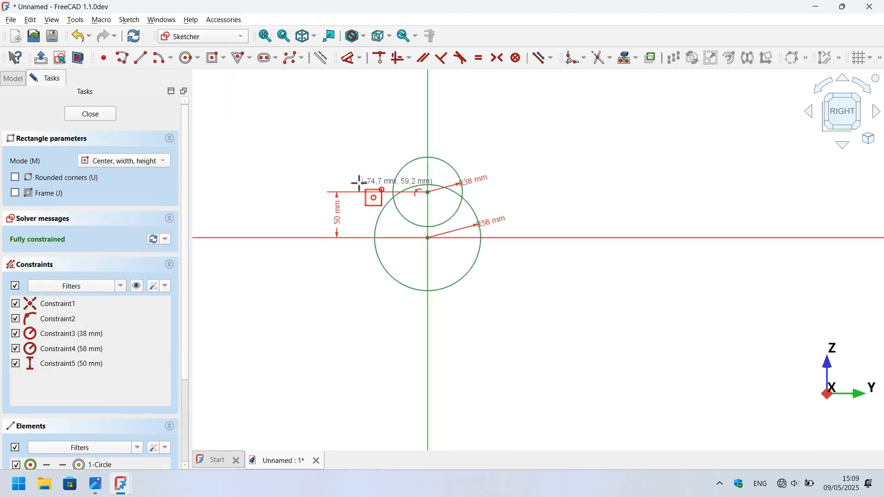
{"action": "left_click", "coordinate": [427, 87]}
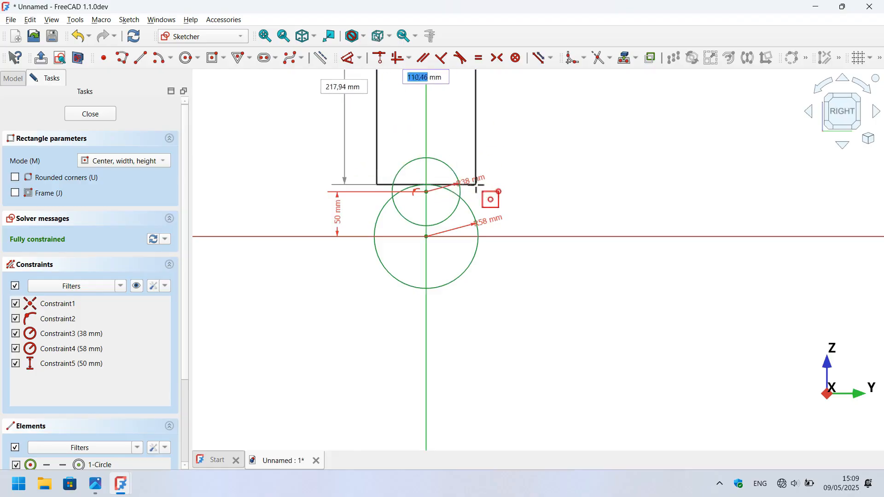
{"action": "left_click", "coordinate": [496, 236]}
{"action": "scroll", "coordinate": [430, 290], "scroll_direction": "down", "scroll_amount": 3}
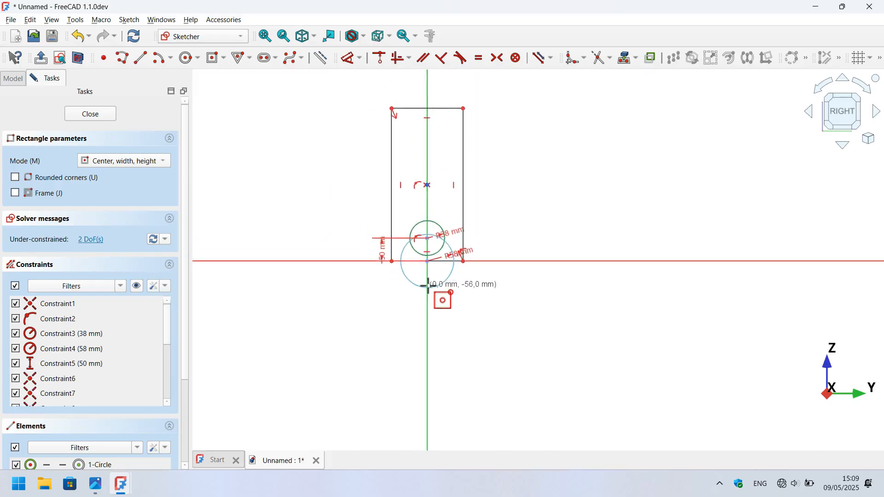
{"action": "scroll", "coordinate": [409, 150], "scroll_direction": "up", "scroll_amount": 3}
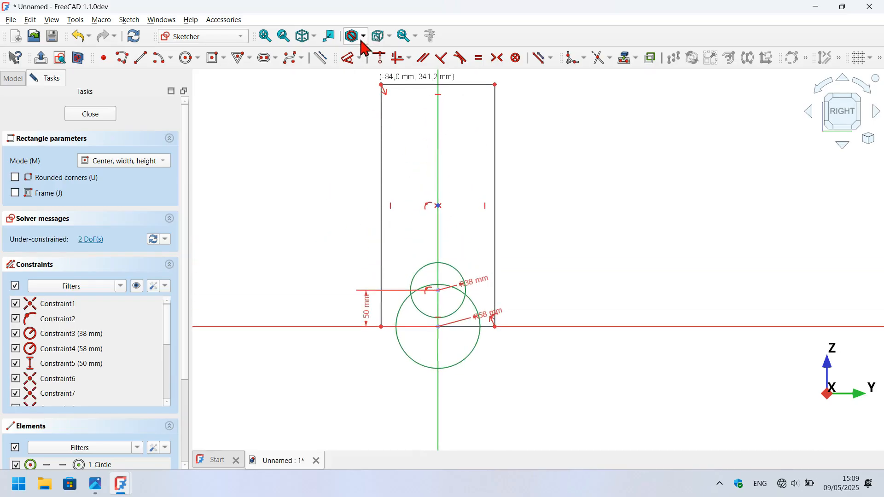
Dimension the rectangle's upper edge to set its width to 26 mm.
{"action": "left_click", "coordinate": [351, 59]}
{"action": "scroll", "coordinate": [410, 190], "scroll_direction": "down", "scroll_amount": 3}
{"action": "scroll", "coordinate": [439, 95], "scroll_direction": "up", "scroll_amount": 3}
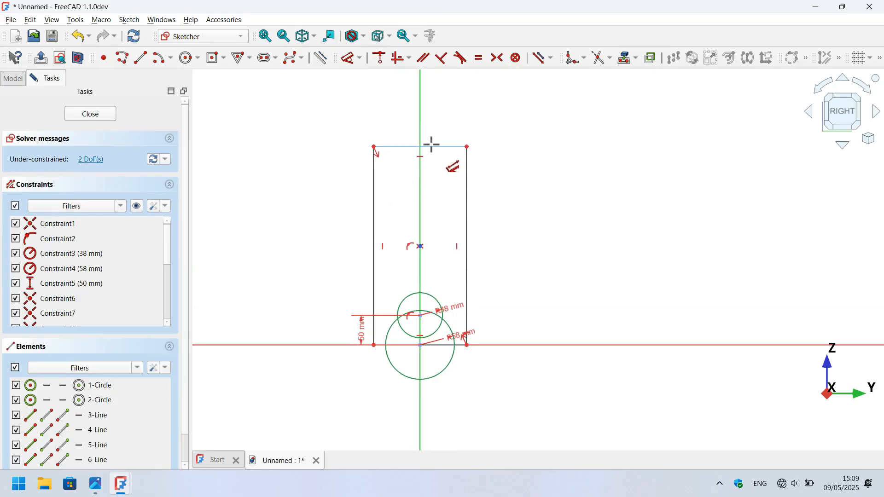
{"action": "left_click", "coordinate": [431, 147]}
{"action": "left_click", "coordinate": [472, 101]}
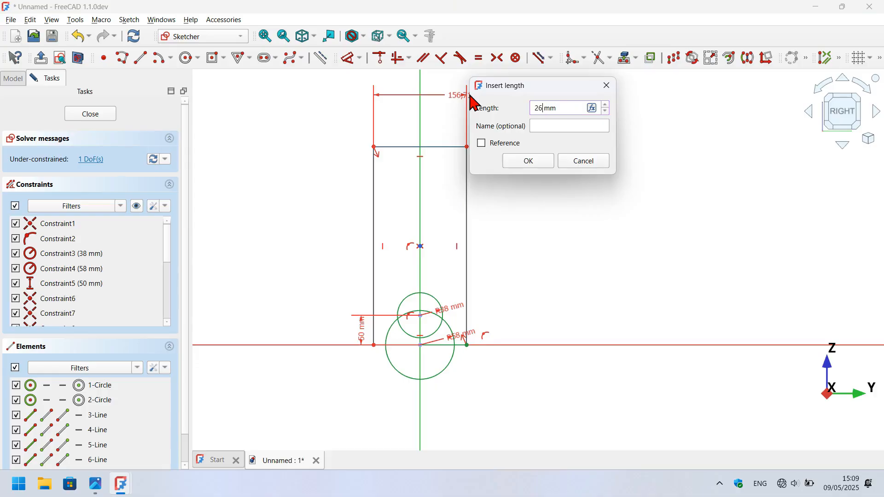
{"action": "key", "text": "Return"}
Dimension the rectangle's long vertical side to set its height to 110 mm.
{"action": "scroll", "coordinate": [438, 291], "scroll_direction": "up", "scroll_amount": 2}
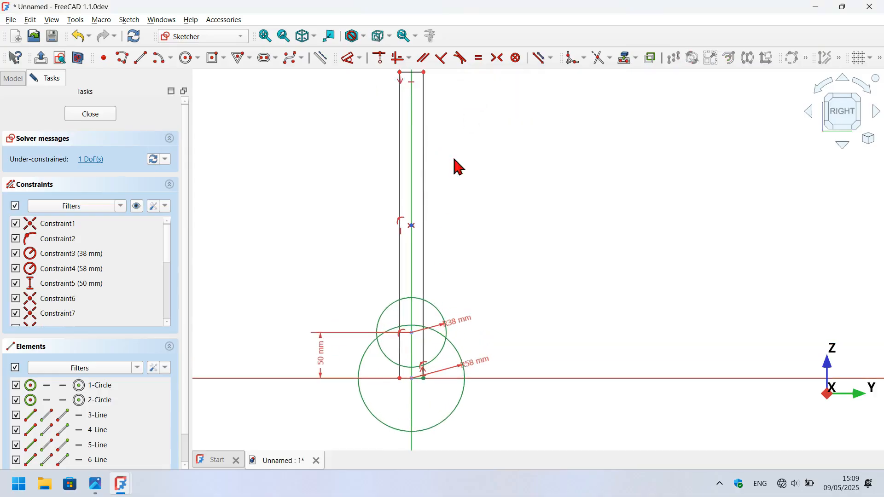
{"action": "left_click", "coordinate": [423, 111]}
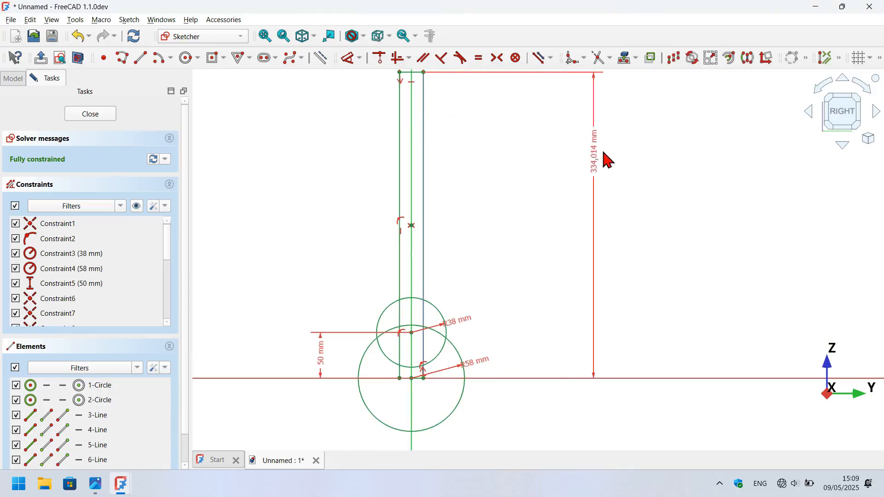
{"action": "left_click", "coordinate": [604, 154]}
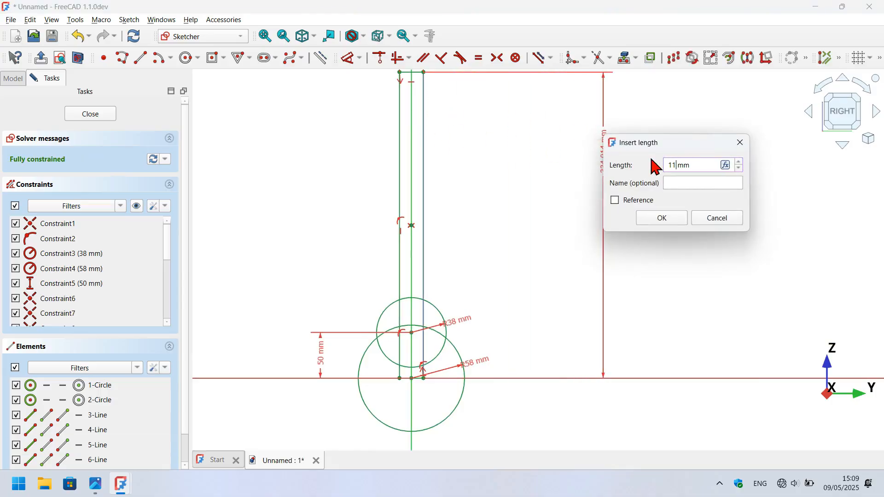
{"action": "type", "text": "110"}
{"action": "key", "text": "Return"}
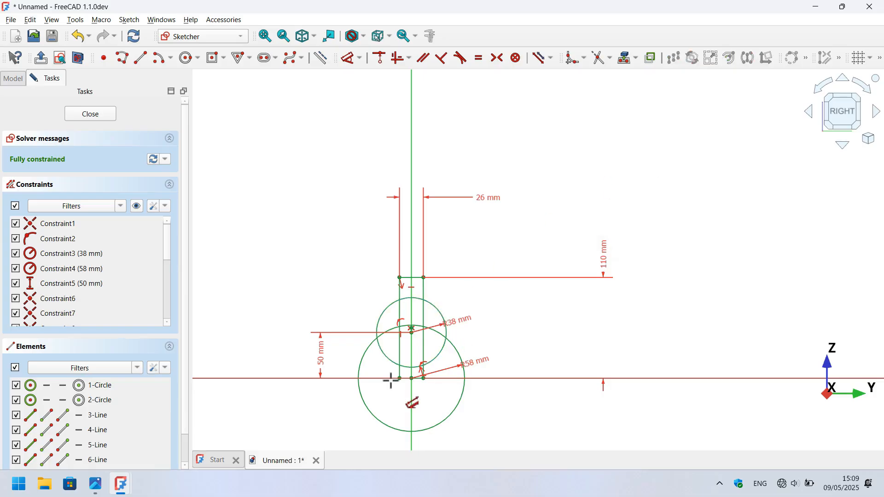
Hide all sketch constraints, show them again, and close the sketch.
{"action": "scroll", "coordinate": [392, 377], "scroll_direction": "up", "scroll_amount": 2}
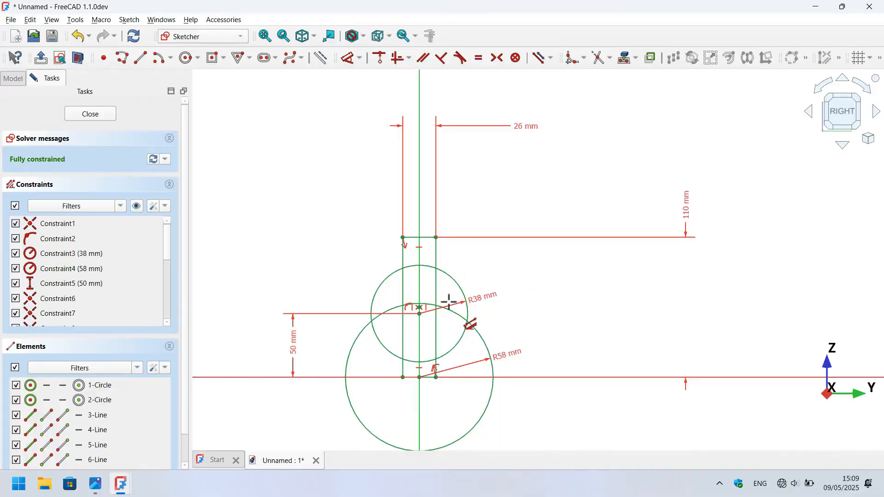
{"action": "left_click", "coordinate": [136, 206]}
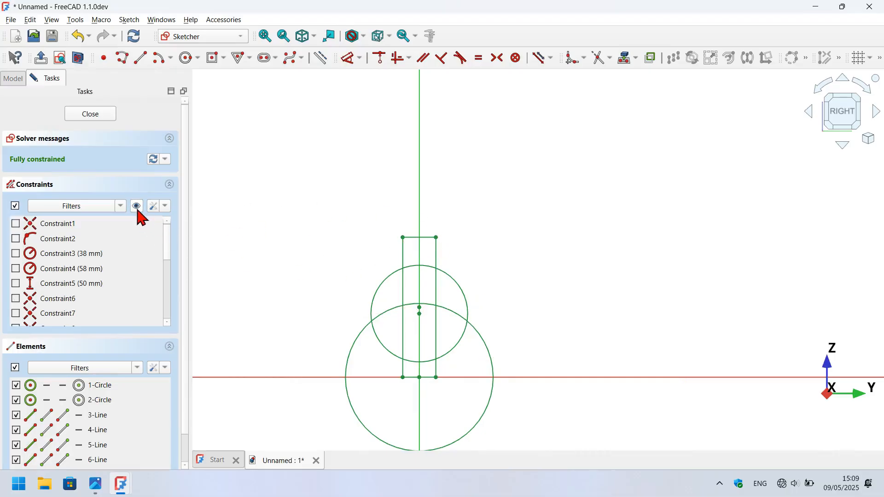
{"action": "left_click", "coordinate": [136, 207]}
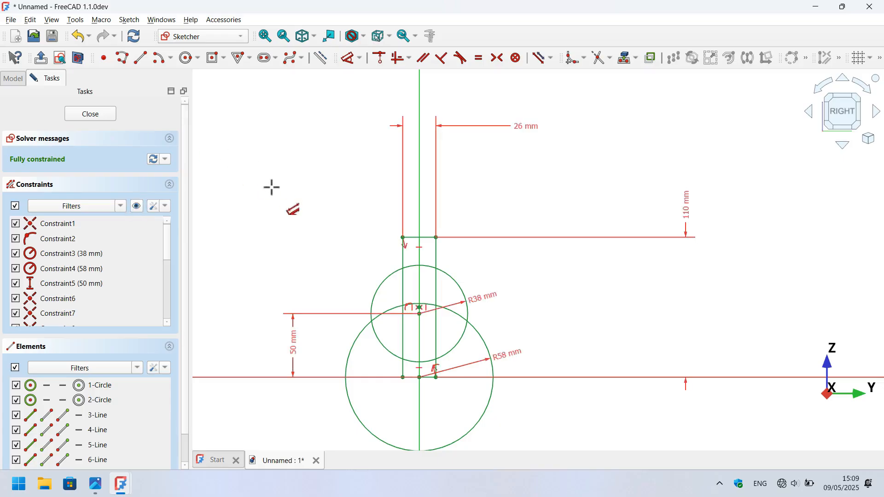
{"action": "left_click", "coordinate": [98, 116]}
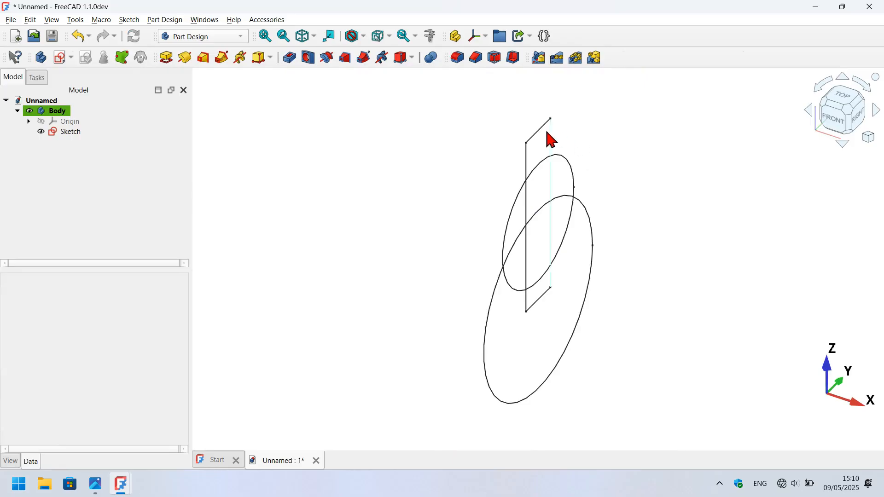
Pad only the sketch's large lower circle to a length of 40 mm.
{"action": "left_click", "coordinate": [87, 122]}
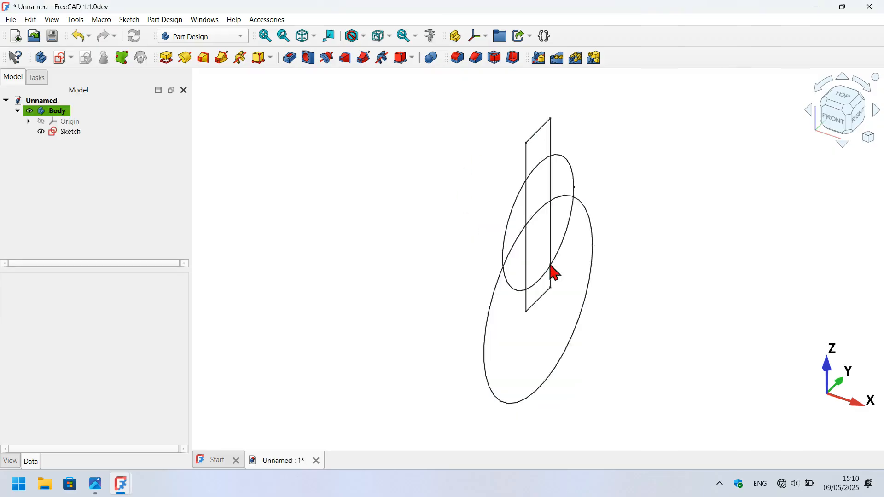
{"action": "left_click", "coordinate": [553, 271]}
{"action": "left_click", "coordinate": [374, 276]}
{"action": "left_click", "coordinate": [513, 406]}
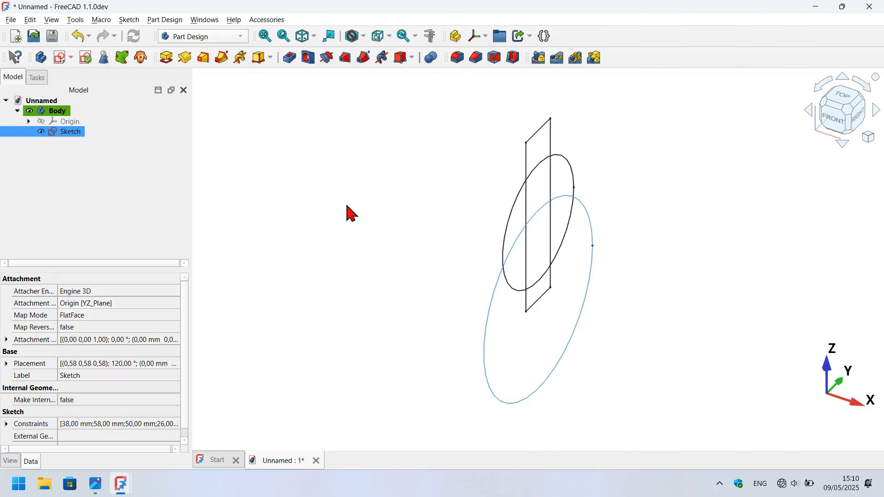
{"action": "left_click", "coordinate": [167, 58]}
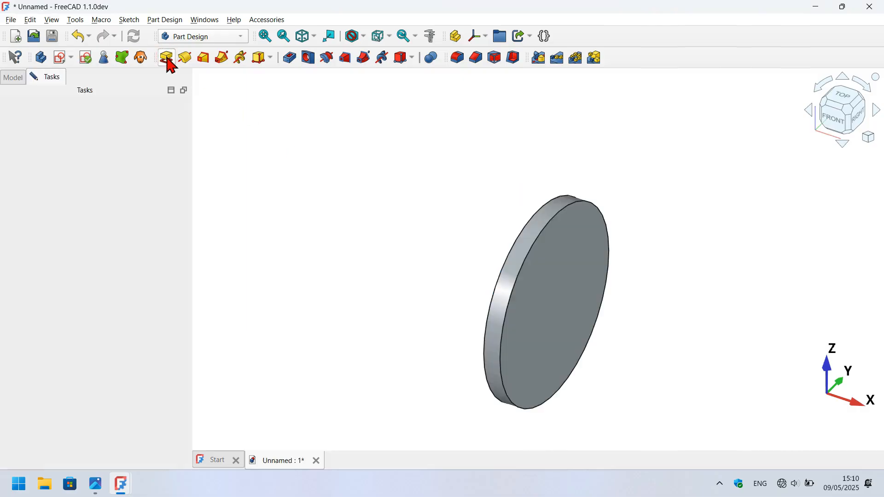
{"action": "triple_click", "coordinate": [149, 179]}
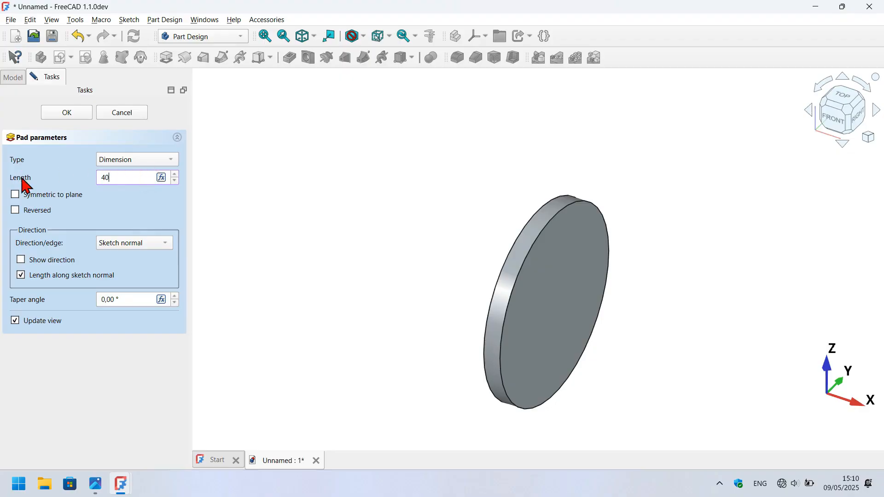
{"action": "key", "text": "Return"}
Expand the first pad in the model tree and make its sketch visible.
{"action": "left_click", "coordinate": [60, 134]}
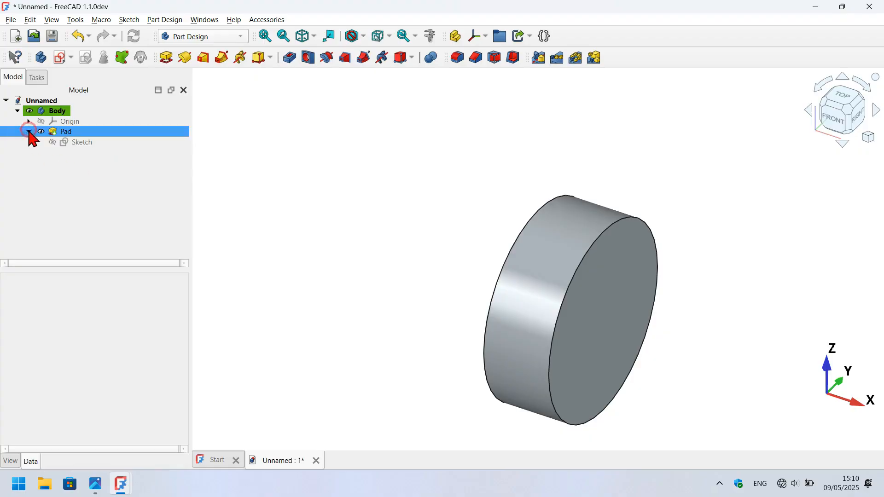
{"action": "left_click", "coordinate": [66, 143]}
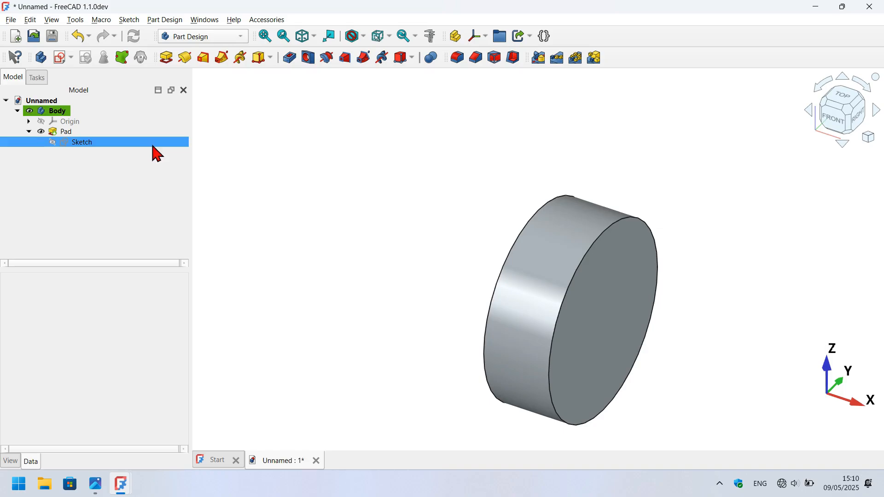
{"action": "left_click", "coordinate": [117, 144]}
{"action": "key", "text": "space"}
{"action": "left_click", "coordinate": [368, 215]}
Pad only the sketch's smaller upper circle to a length of 40 mm.
{"action": "left_click", "coordinate": [413, 274]}
{"action": "mouse_move", "coordinate": [424, 276]}
{"action": "left_mouse_down"}
{"action": "mouse_move", "coordinate": [584, 294]}
{"action": "mouse_move", "coordinate": [626, 290]}
{"action": "mouse_move", "coordinate": [515, 279]}
{"action": "mouse_move", "coordinate": [599, 287]}
{"action": "left_mouse_up"}
{"action": "left_click", "coordinate": [534, 181]}
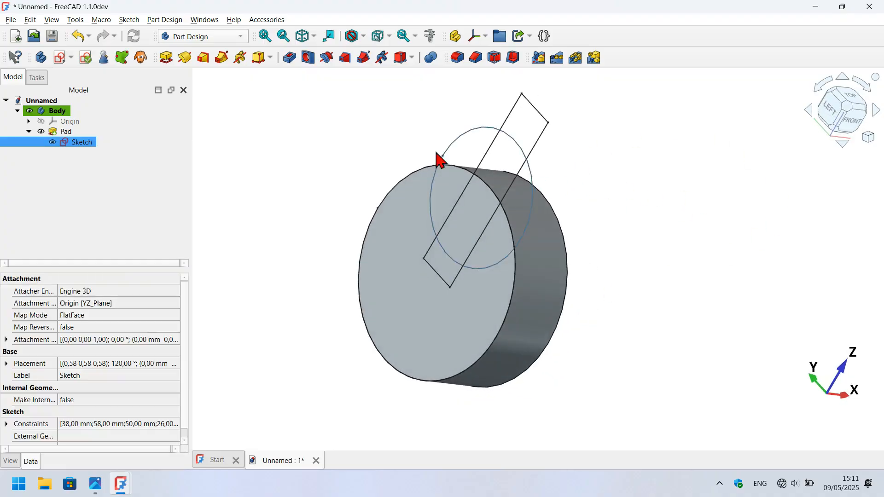
{"action": "left_click", "coordinate": [171, 64]}
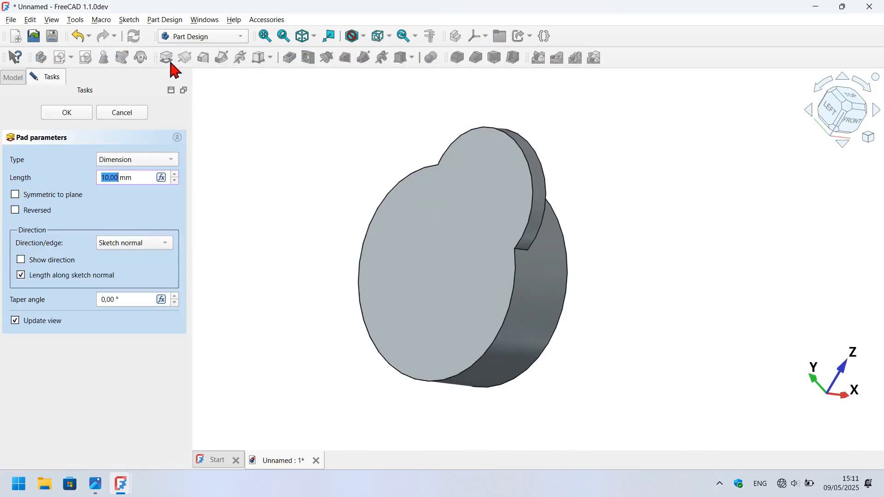
{"action": "triple_click", "coordinate": [153, 176]}
{"action": "type", "text": "40"}
{"action": "key", "text": "Return"}
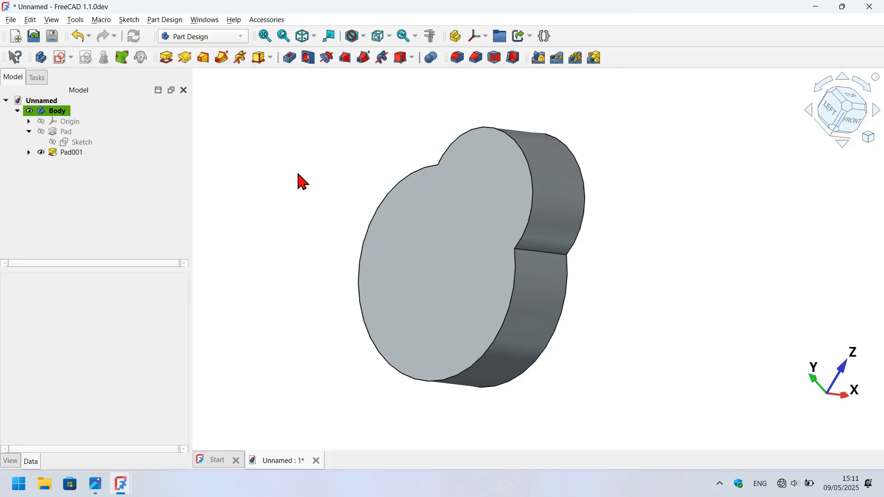
Make the shared sketch visible again over the two padded circles.
{"action": "left_click", "coordinate": [109, 142]}
{"action": "left_click", "coordinate": [122, 143]}
{"action": "key", "text": "space"}
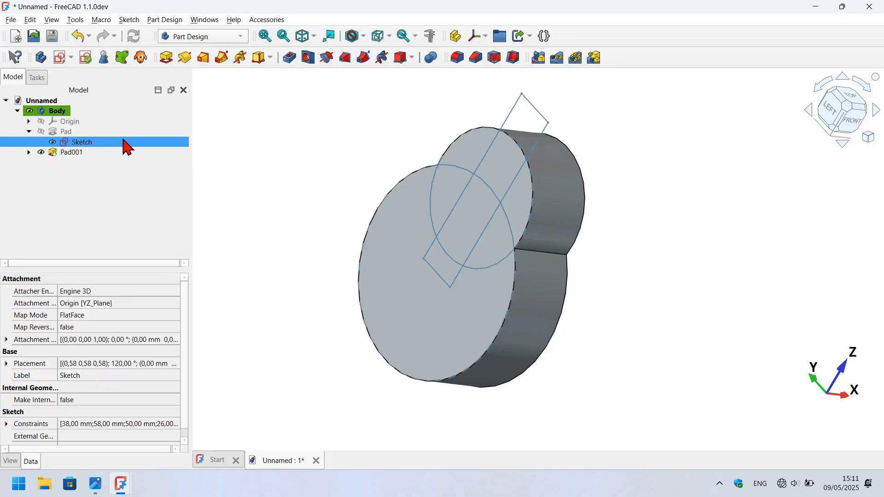
{"action": "left_click", "coordinate": [361, 157]}
Pad the four edges of the sketch's rectangle with a length of 40 mm.
{"action": "scroll", "coordinate": [449, 131], "scroll_direction": "up", "scroll_amount": 2}
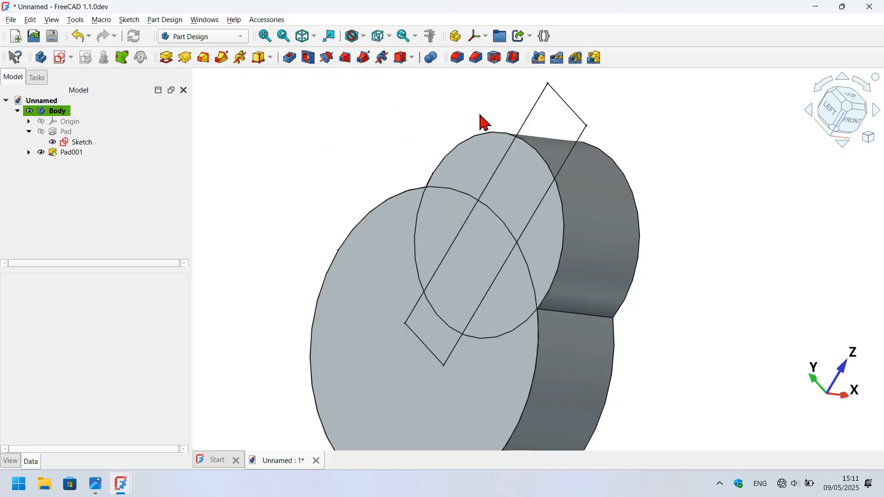
{"action": "left_click", "coordinate": [537, 114]}
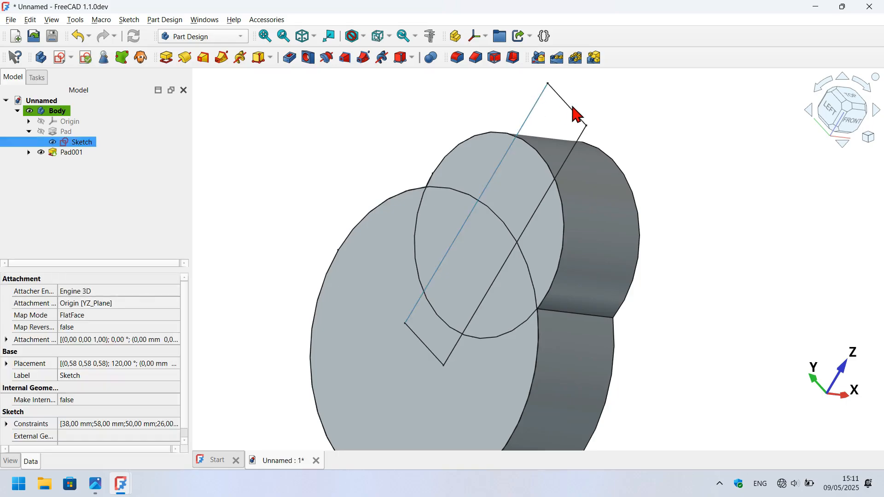
{"action": "left_click", "coordinate": [565, 105], "text": "ctrl"}
{"action": "left_click", "coordinate": [577, 141], "text": "ctrl"}
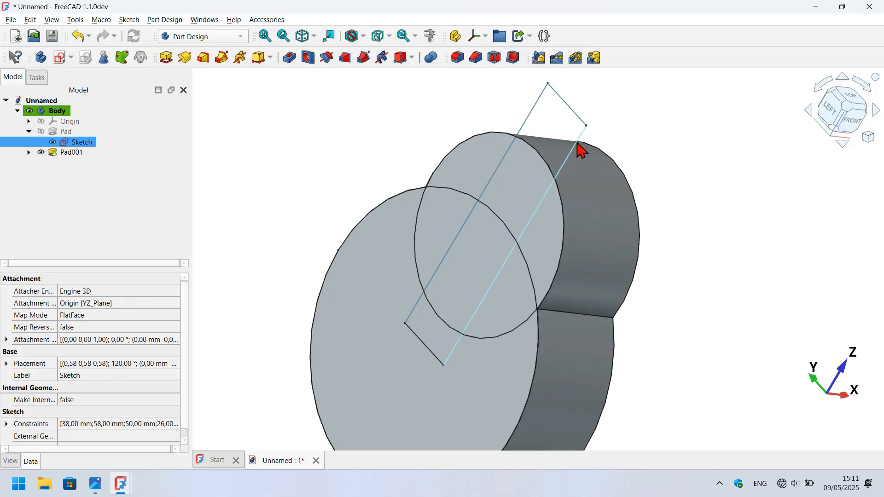
{"action": "scroll", "coordinate": [435, 367], "scroll_direction": "up", "scroll_amount": 4}
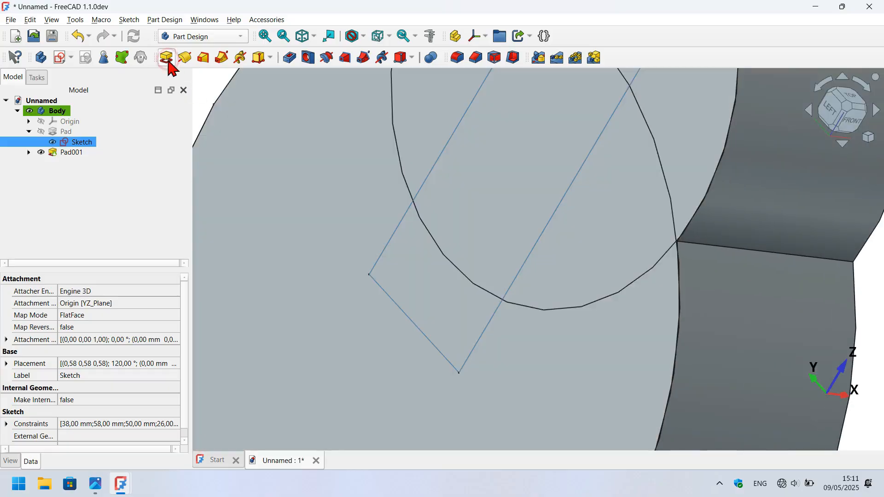
{"action": "left_click", "coordinate": [169, 63]}
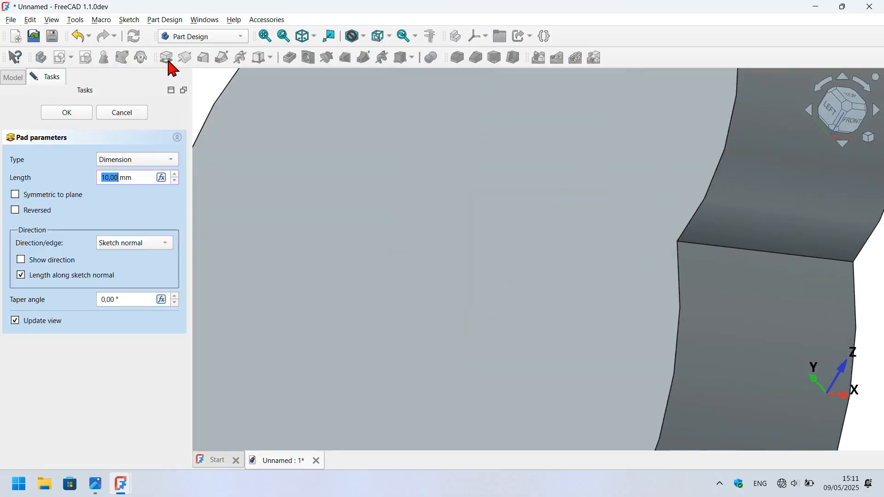
{"action": "scroll", "coordinate": [450, 309], "scroll_direction": "down", "scroll_amount": 5}
{"action": "key", "text": "0"}
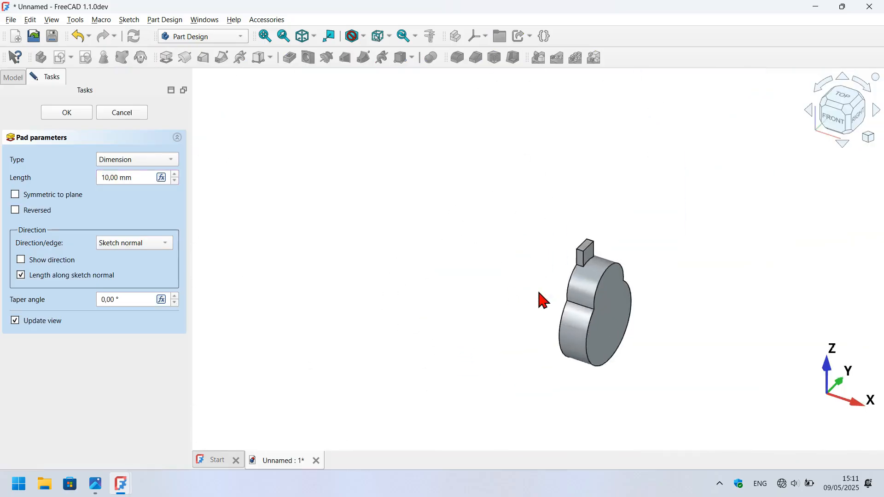
{"action": "scroll", "coordinate": [541, 300], "scroll_direction": "up", "scroll_amount": 5}
{"action": "left_click_drag", "start_coordinate": [147, 177], "coordinate": [64, 184]}
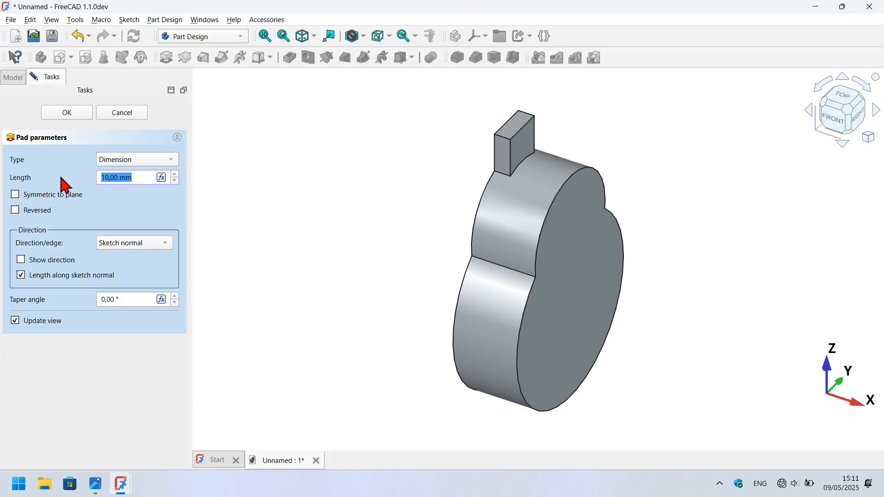
{"action": "type", "text": "40"}
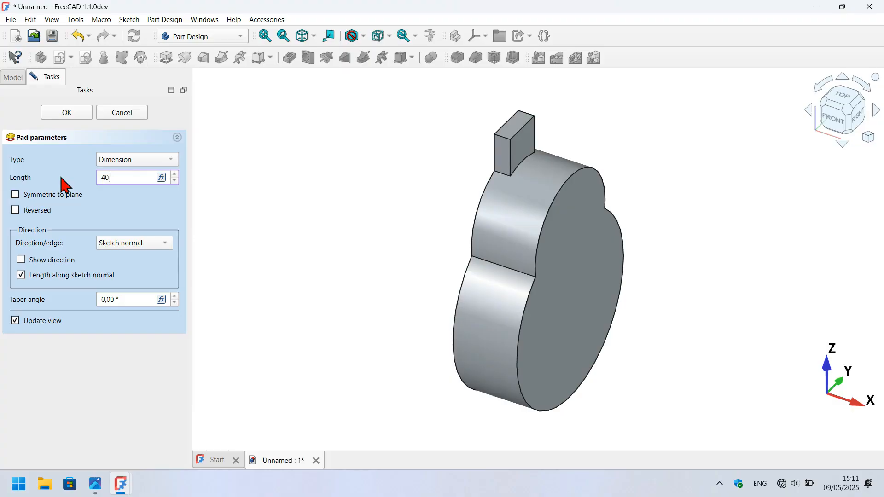
Change the rectangle pad's type to Up to face, ending at the front face of the padded circles, and accept it.
{"action": "left_click", "coordinate": [148, 160]}
{"action": "left_click", "coordinate": [144, 201]}
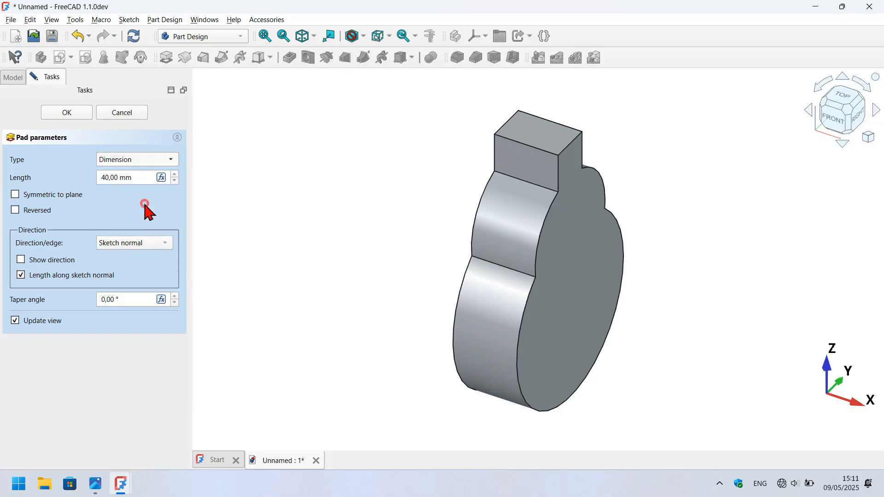
{"action": "left_click", "coordinate": [576, 259]}
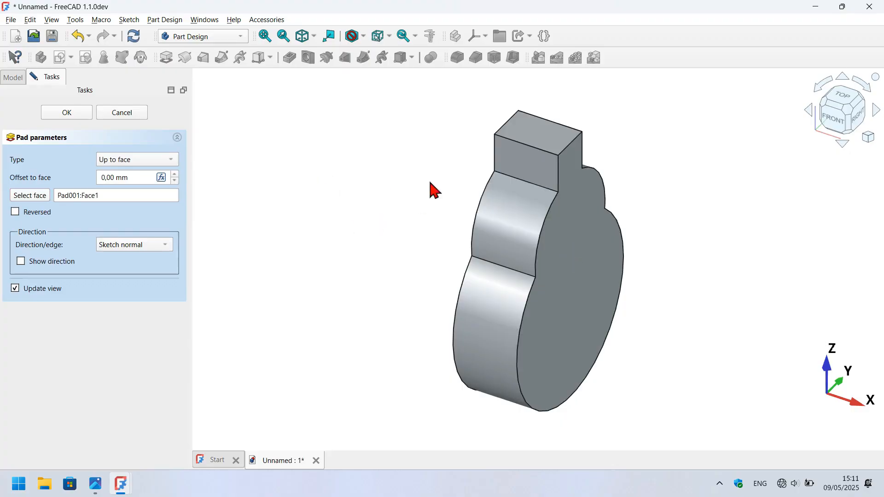
{"action": "left_click", "coordinate": [67, 114]}
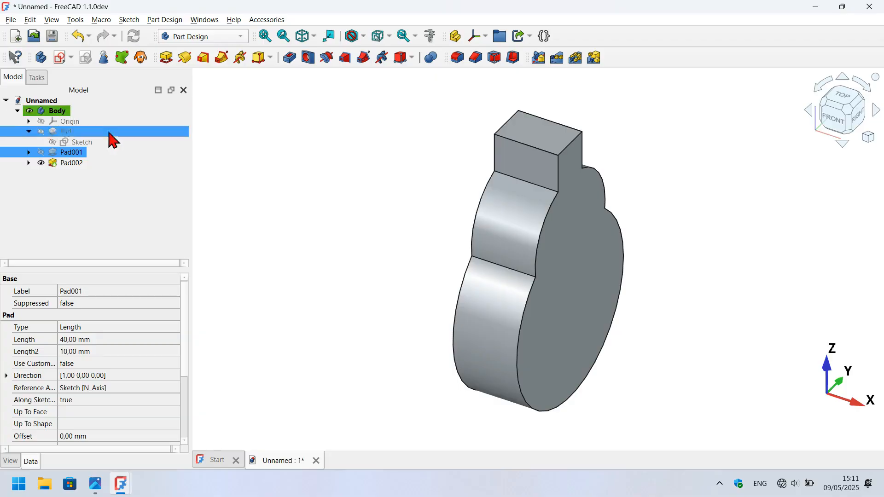
{"action": "left_click", "coordinate": [302, 261]}
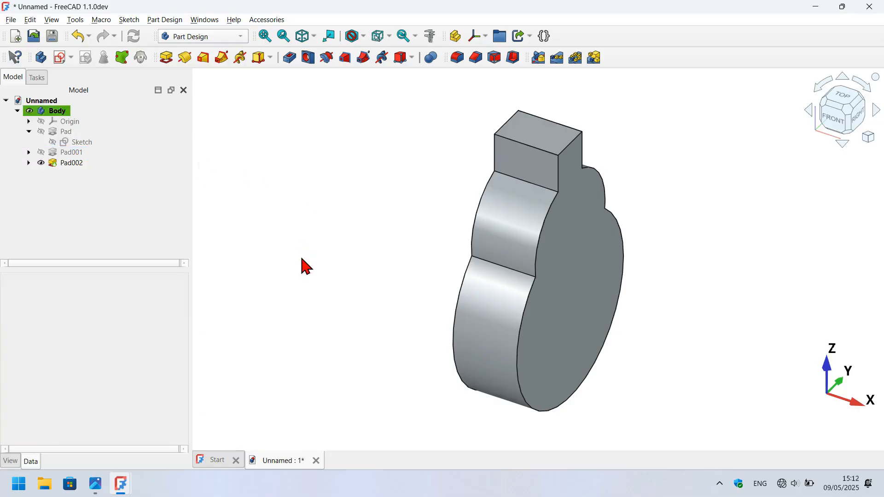
Switch to the Model2 document and examine the finished clamp from several angles.
{"action": "key", "text": "alt+Tab"}
{"action": "middle_click_drag", "start_coordinate": [585, 318], "coordinate": [479, 304]}
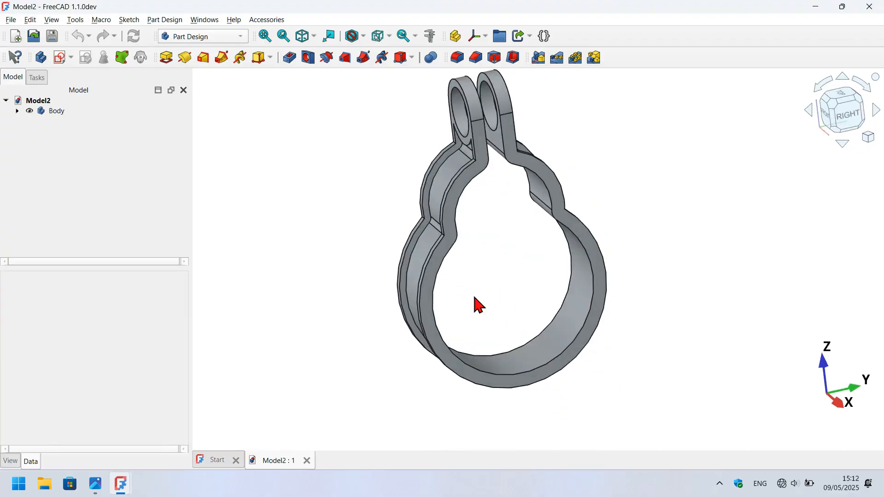
{"action": "middle_click_drag", "start_coordinate": [506, 275], "coordinate": [608, 292]}
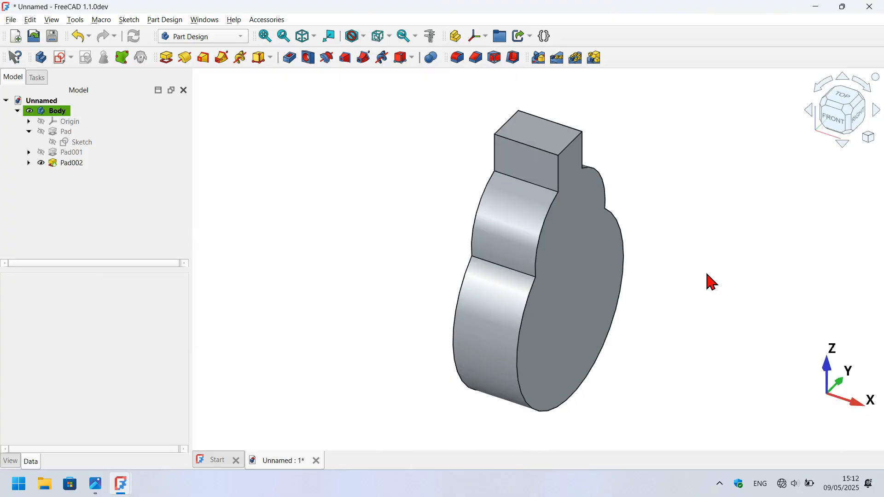
Hollow the solid with an 8 mm inward Thickness, opening the front and back faces and the rectangular block's upper face.
{"action": "left_click", "coordinate": [575, 296]}
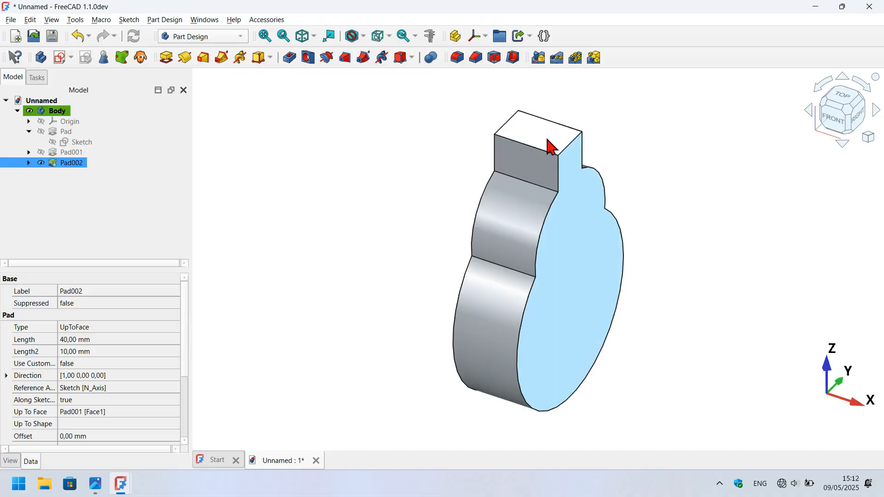
{"action": "middle_click_drag", "start_coordinate": [361, 258], "coordinate": [445, 251]}
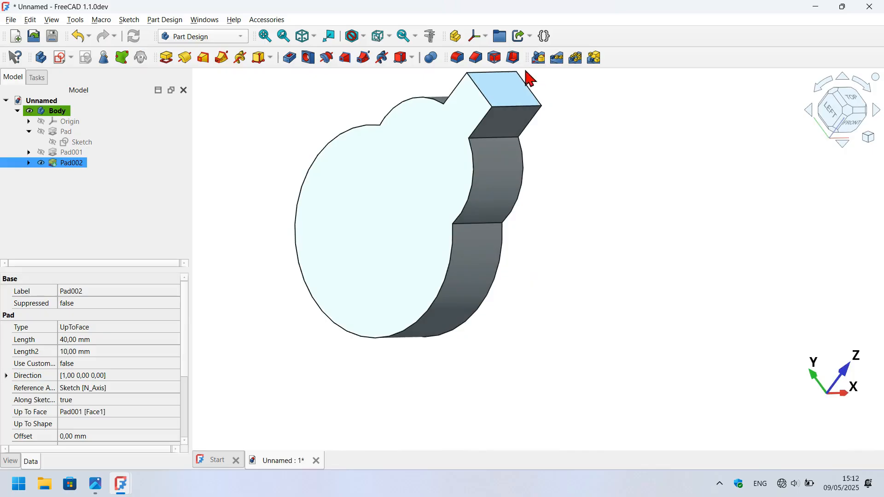
{"action": "left_click", "coordinate": [514, 57]}
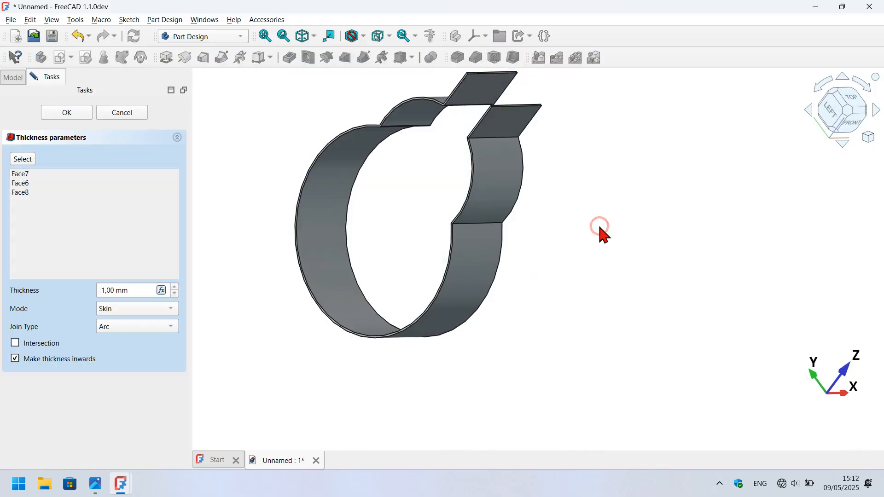
{"action": "key", "text": "0"}
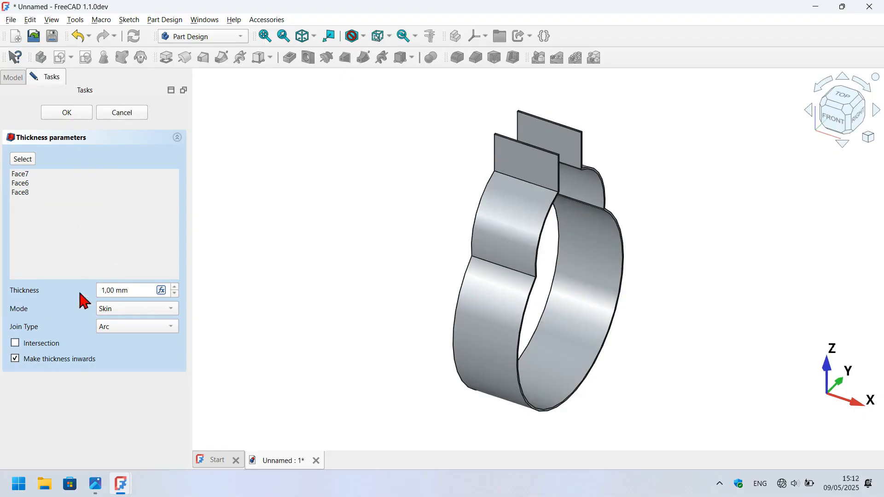
{"action": "left_click_drag", "start_coordinate": [146, 287], "coordinate": [46, 289]}
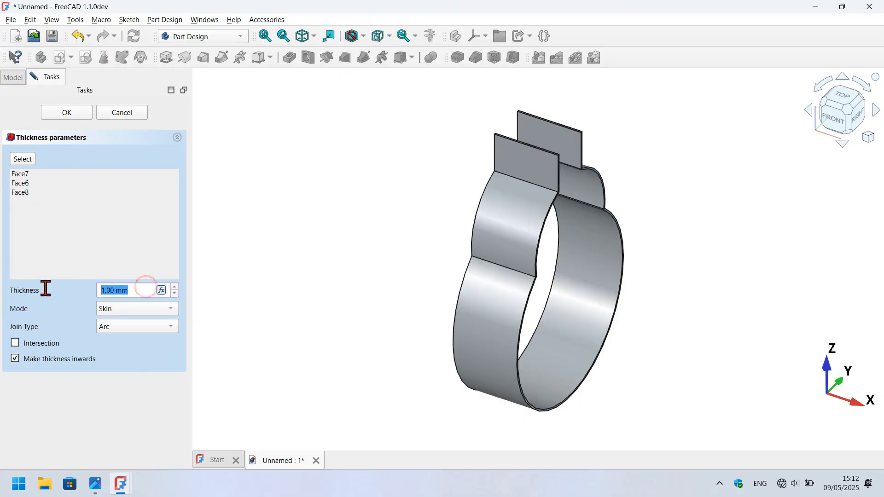
{"action": "left_click", "coordinate": [331, 280]}
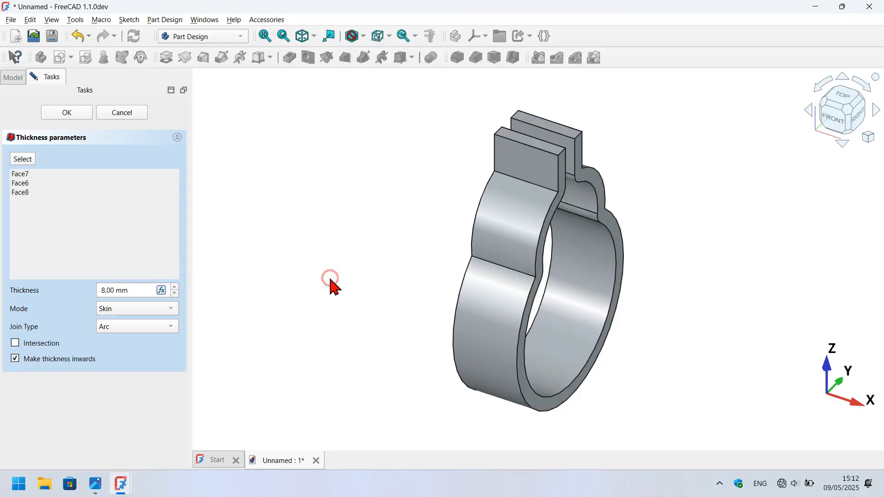
{"action": "left_click_drag", "start_coordinate": [661, 302], "coordinate": [588, 300]}
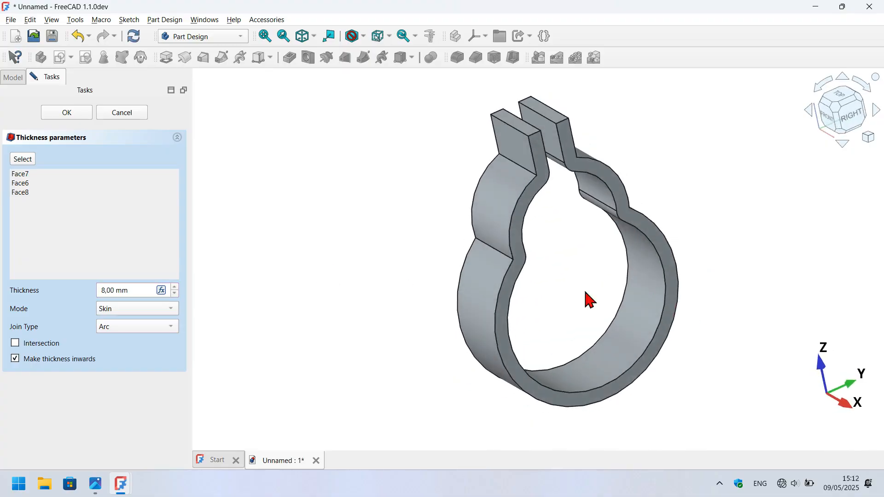
{"action": "left_click", "coordinate": [74, 110]}
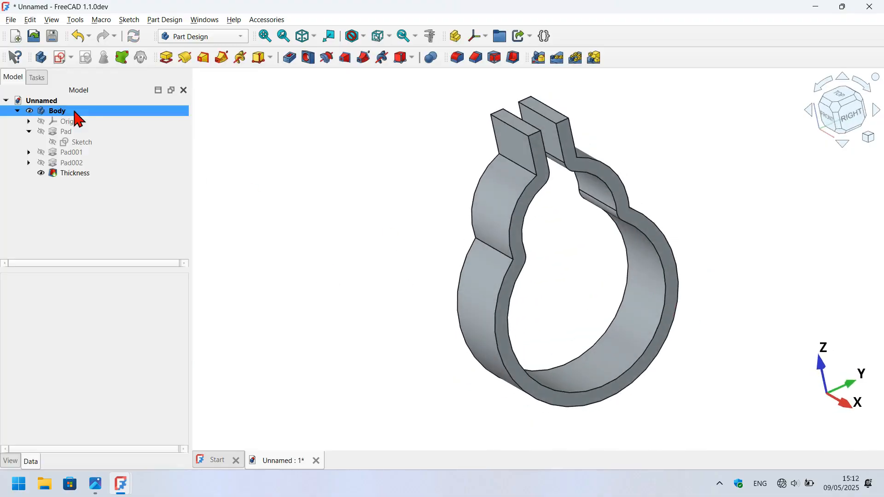
{"action": "scroll", "coordinate": [532, 163], "scroll_direction": "up", "scroll_amount": 2}
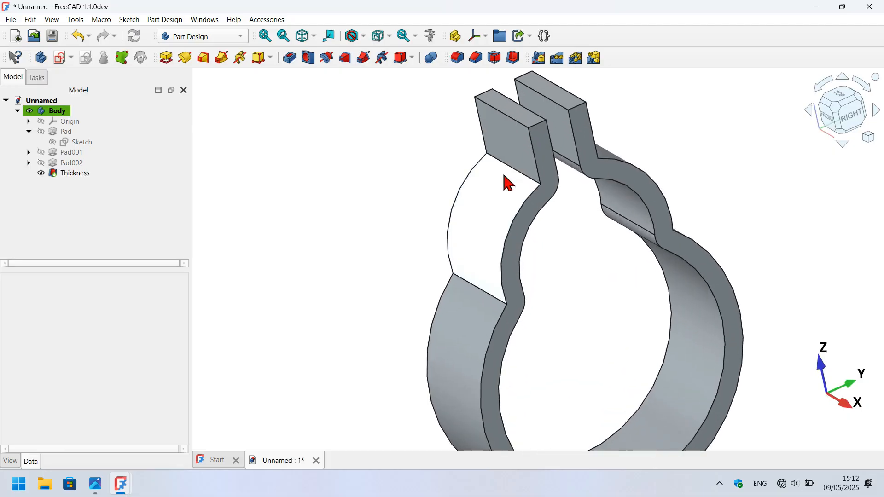
{"action": "scroll", "coordinate": [392, 128], "scroll_direction": "down", "scroll_amount": 2}
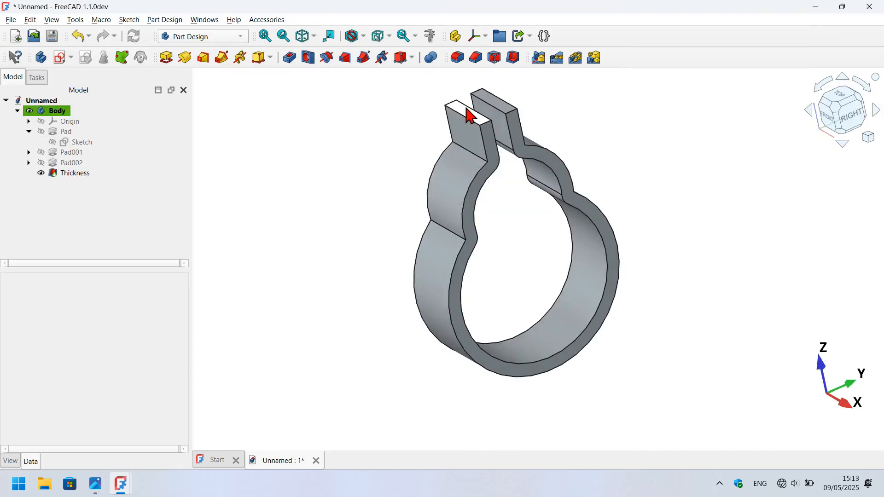
{"action": "scroll", "coordinate": [470, 115], "scroll_direction": "up", "scroll_amount": 4}
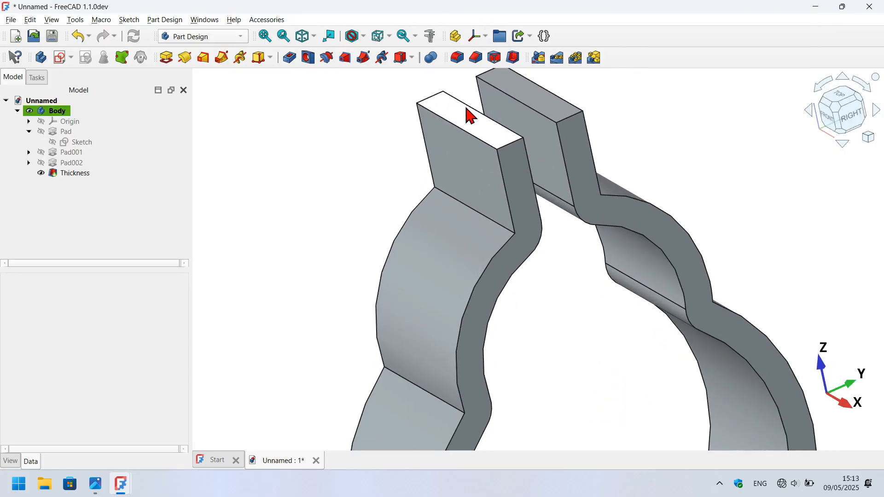
Recess all outer faces of the clamp, including both lugs' upper end faces, with a 4 mm inward Thickness.
{"action": "left_click", "coordinate": [485, 132]}
{"action": "left_click", "coordinate": [474, 191], "text": "ctrl"}
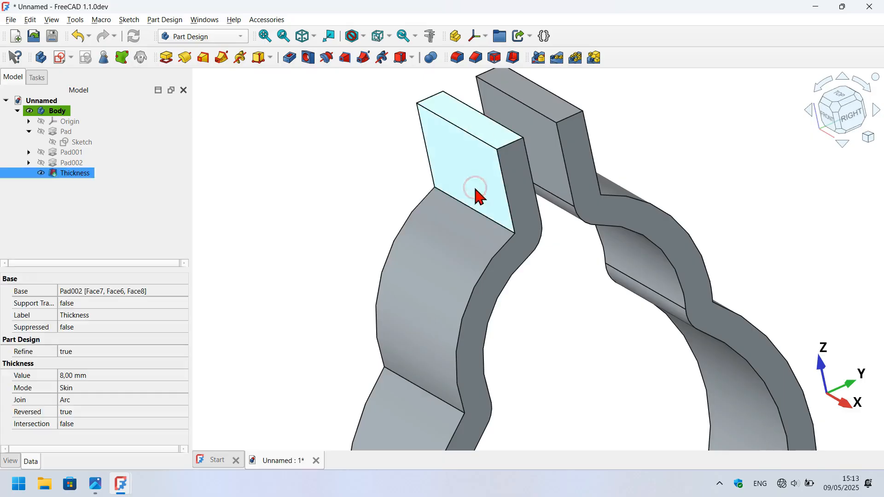
{"action": "scroll", "coordinate": [371, 182], "scroll_direction": "down", "scroll_amount": 4}
{"action": "left_click", "coordinate": [386, 307], "text": "ctrl"}
{"action": "scroll", "coordinate": [523, 125], "scroll_direction": "up", "scroll_amount": 5}
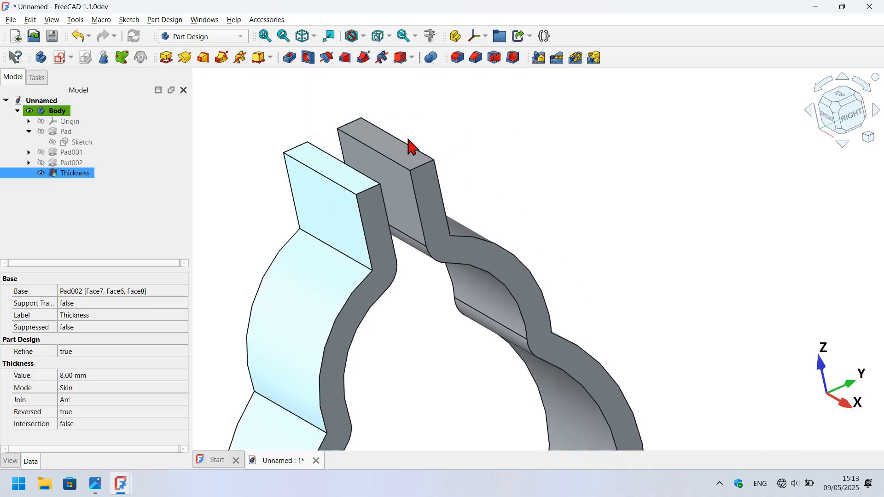
{"action": "middle_click_drag", "start_coordinate": [546, 202], "coordinate": [606, 308]}
{"action": "scroll", "coordinate": [606, 308], "scroll_direction": "down", "scroll_amount": 4}
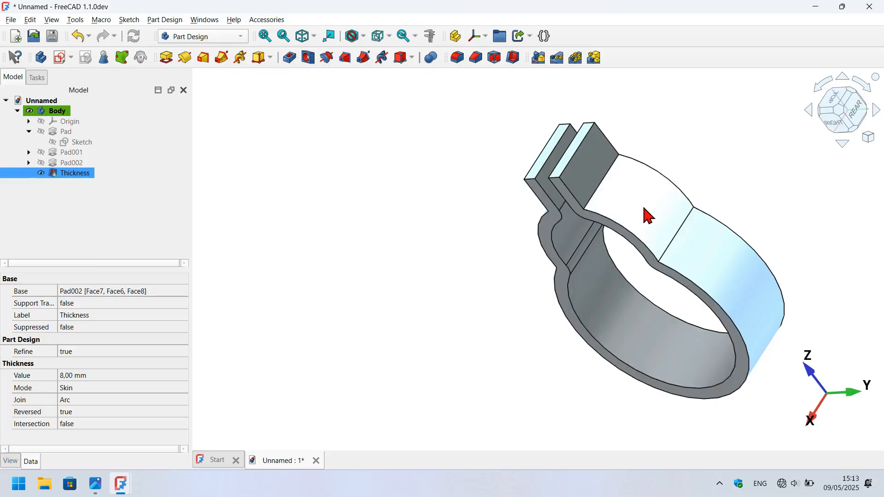
{"action": "left_click", "coordinate": [590, 163]}
{"action": "key", "text": "0"}
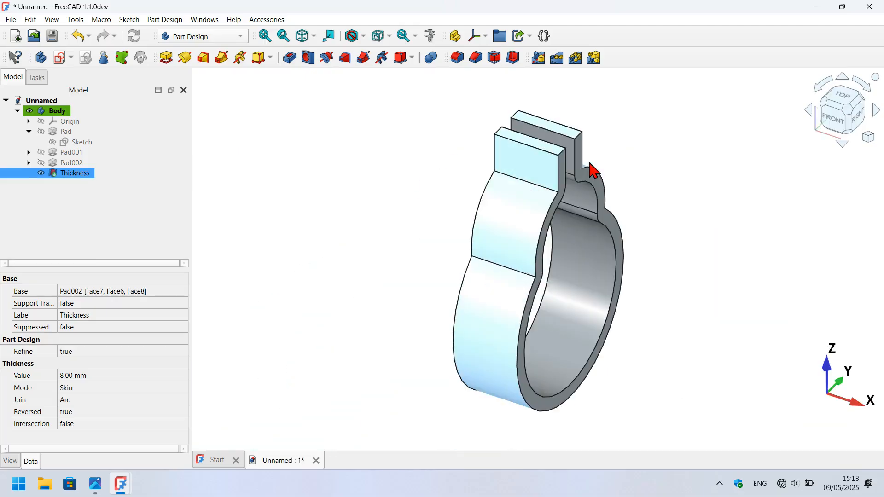
{"action": "left_click", "coordinate": [513, 58]}
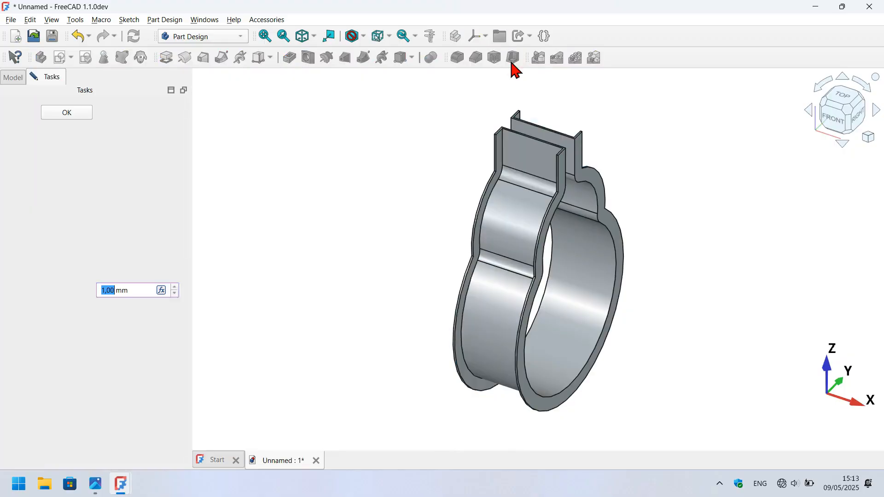
{"action": "scroll", "coordinate": [555, 184], "scroll_direction": "up", "scroll_amount": 2}
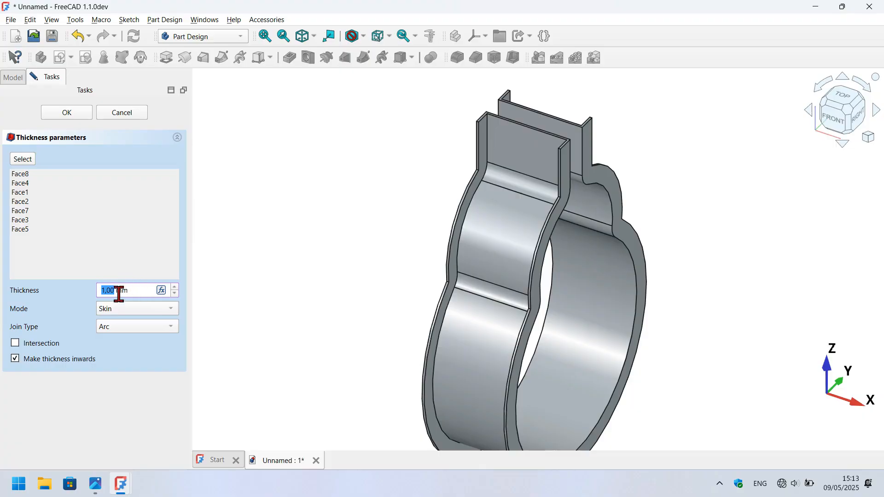
{"action": "left_click", "coordinate": [134, 291]}
{"action": "key", "text": "ctrl+a"}
{"action": "type", "text": "4"}
{"action": "scroll", "coordinate": [369, 228], "scroll_direction": "down", "scroll_amount": 1}
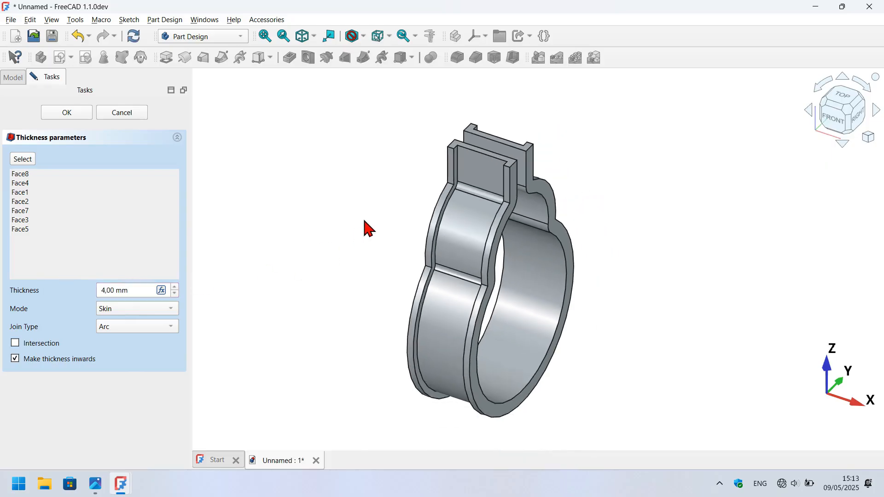
{"action": "left_click", "coordinate": [83, 113]}
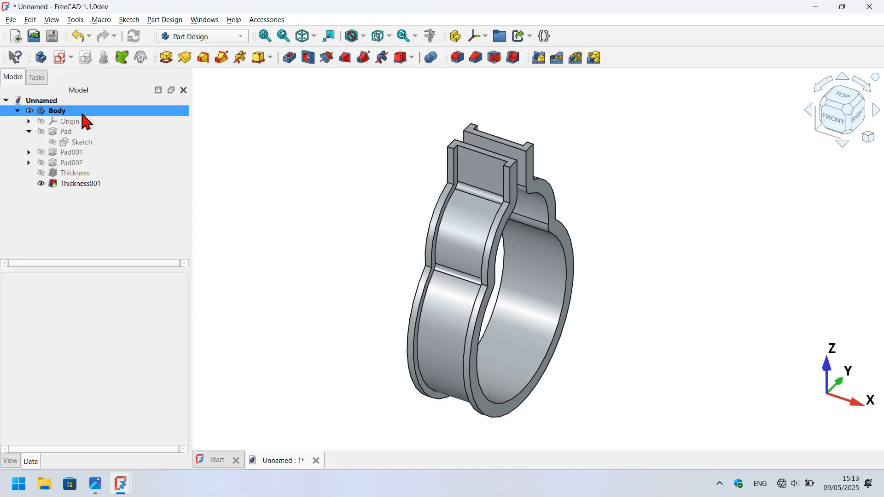
Create a new sketch on the narrow front rim face of the clamp's front lug.
{"action": "scroll", "coordinate": [464, 144], "scroll_direction": "up", "scroll_amount": 3}
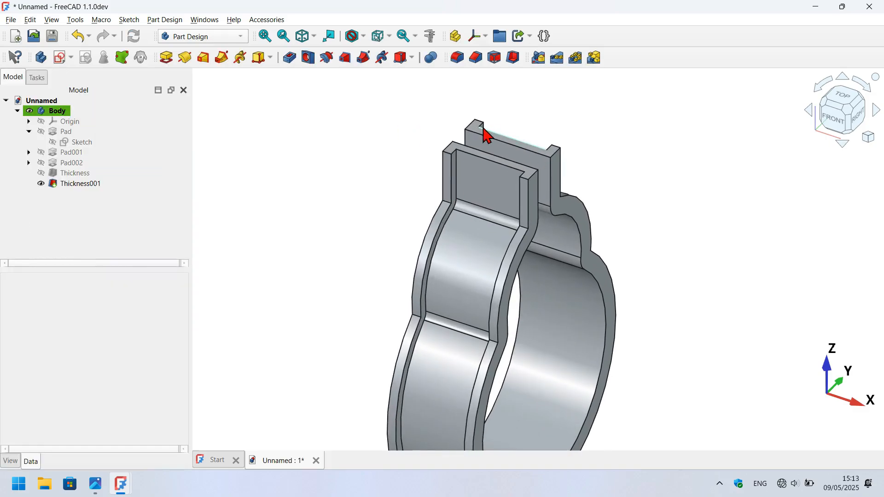
{"action": "scroll", "coordinate": [488, 136], "scroll_direction": "up", "scroll_amount": 2}
{"action": "left_click", "coordinate": [373, 185]}
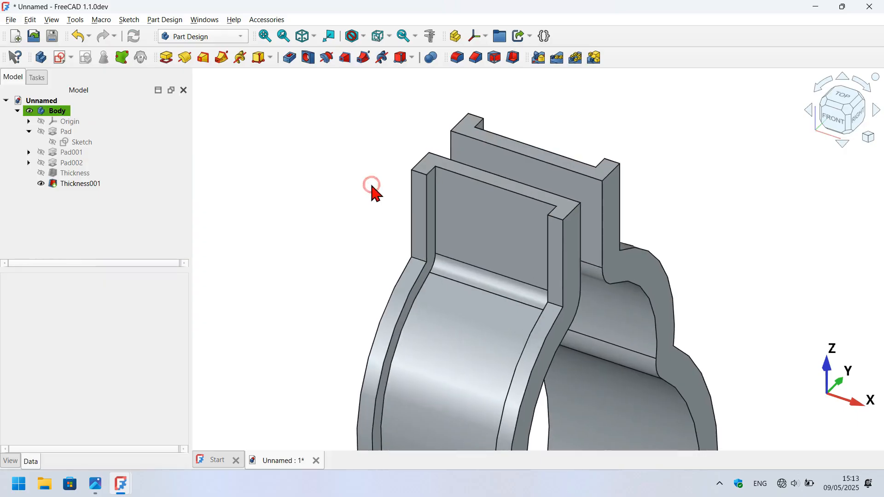
{"action": "left_click", "coordinate": [424, 205]}
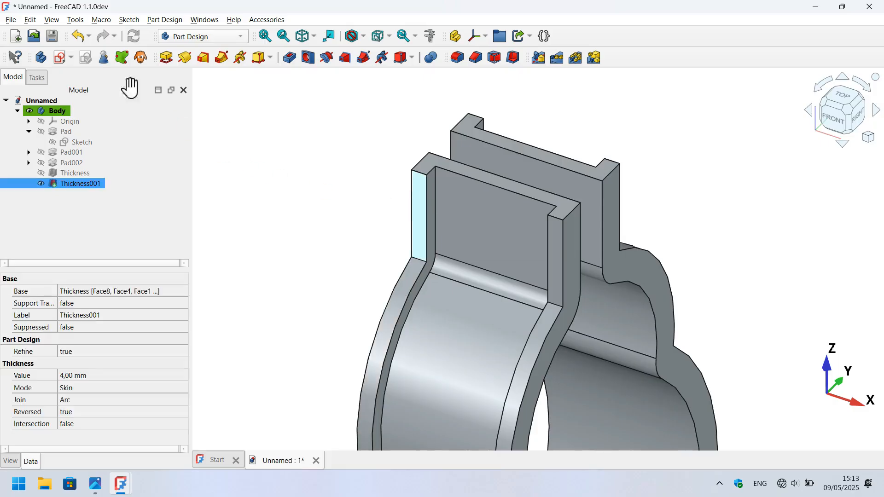
{"action": "left_click", "coordinate": [60, 58]}
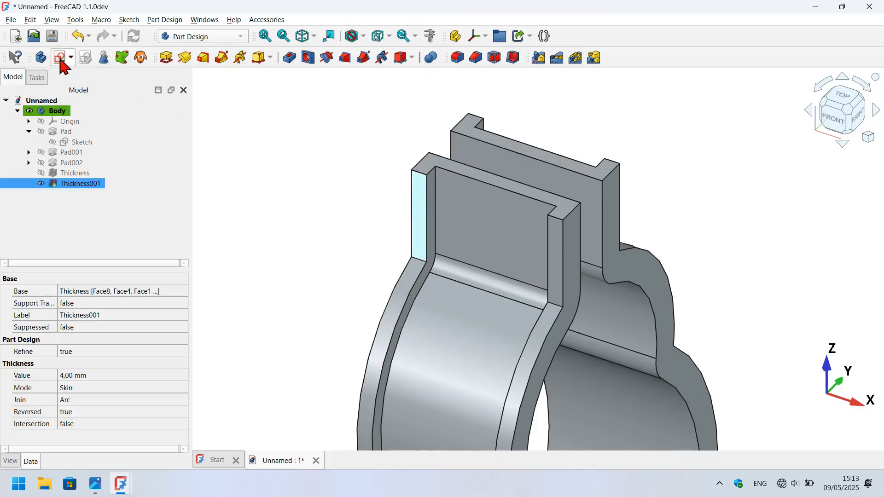
{"action": "scroll", "coordinate": [492, 265], "scroll_direction": "down", "scroll_amount": 3}
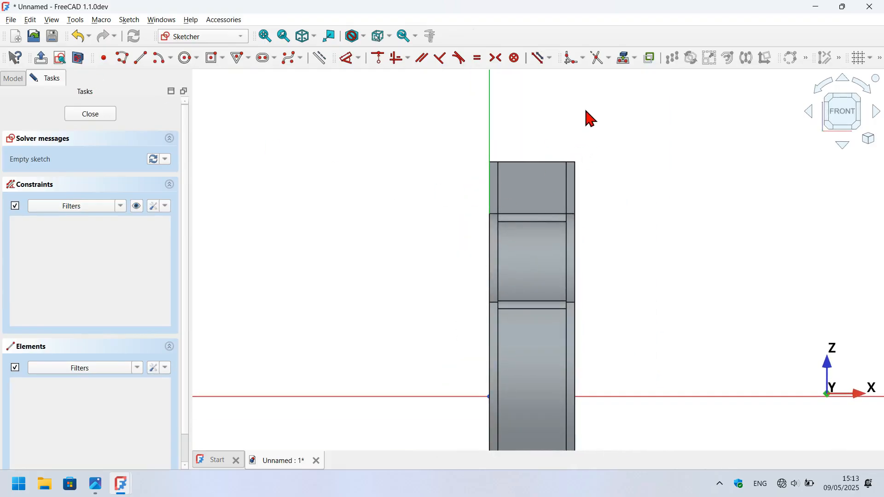
Project the three collinear segments of the lug's upper edge into the sketch as external geometry.
{"action": "scroll", "coordinate": [589, 119], "scroll_direction": "up", "scroll_amount": 3}
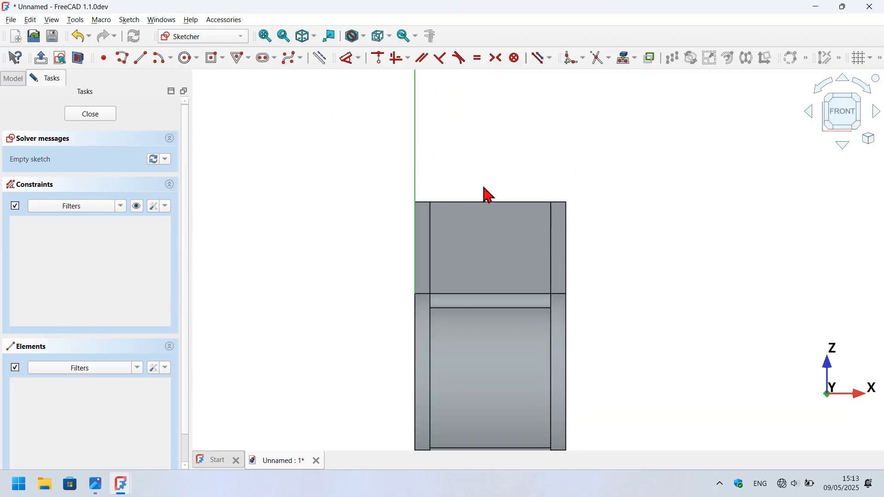
{"action": "scroll", "coordinate": [624, 190], "scroll_direction": "up", "scroll_amount": 2}
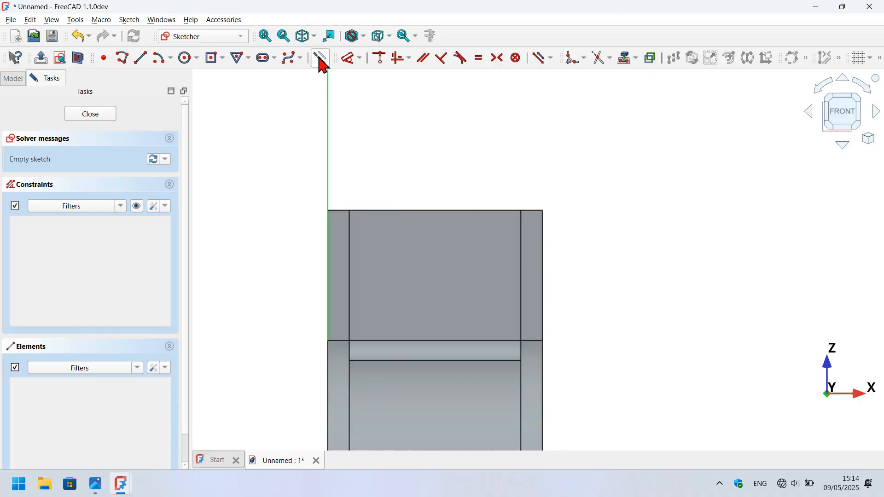
{"action": "left_click", "coordinate": [627, 62]}
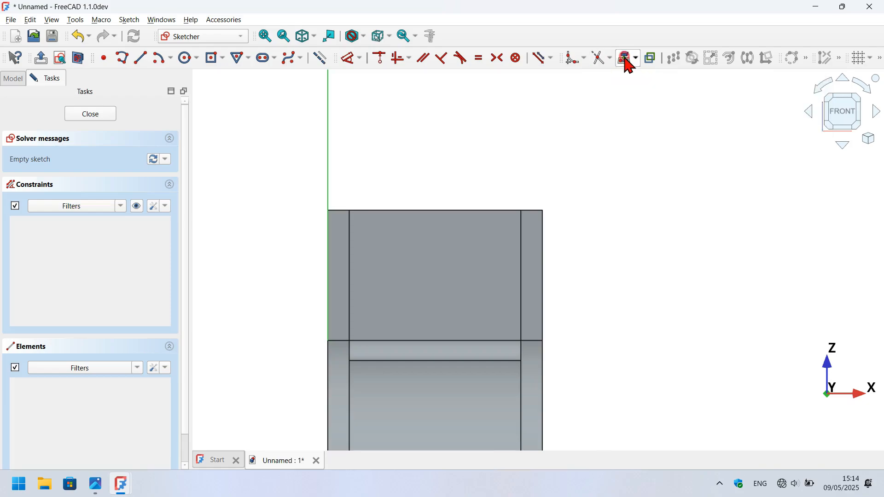
{"action": "left_click", "coordinate": [413, 206]}
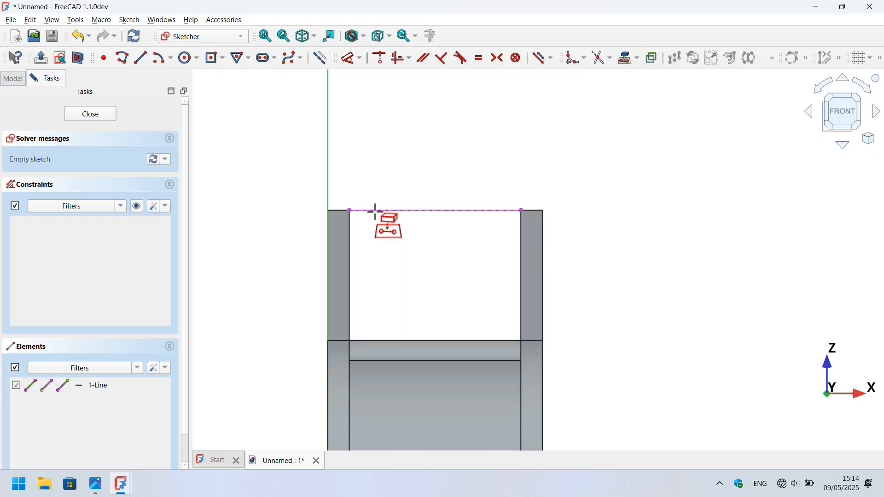
{"action": "left_click", "coordinate": [335, 209]}
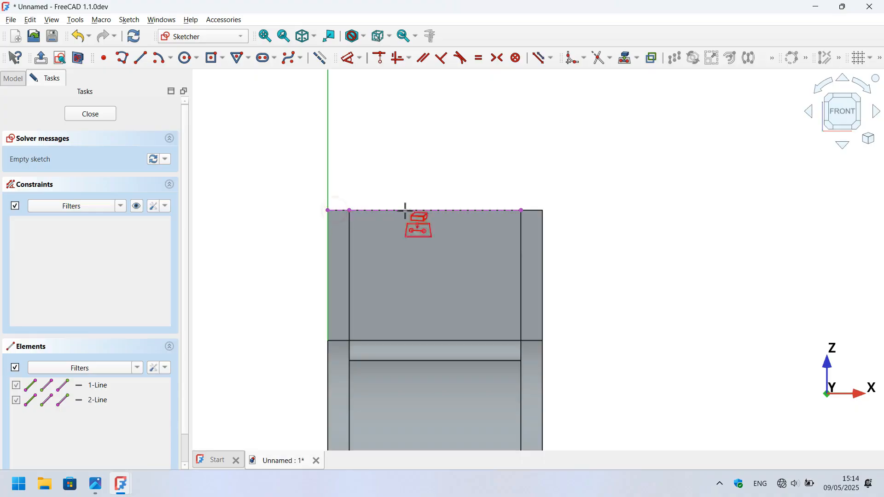
{"action": "left_click", "coordinate": [531, 209]}
{"action": "scroll", "coordinate": [455, 171], "scroll_direction": "up", "scroll_amount": 2}
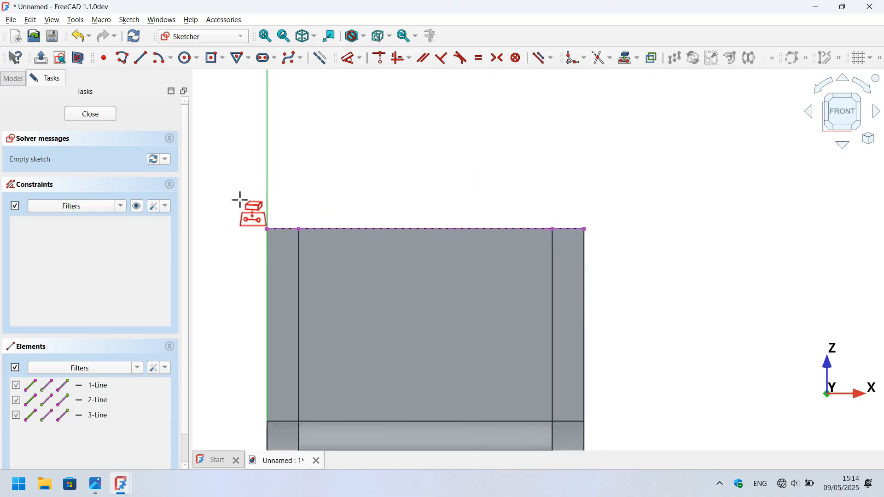
{"action": "scroll", "coordinate": [415, 176], "scroll_direction": "down", "scroll_amount": 3}
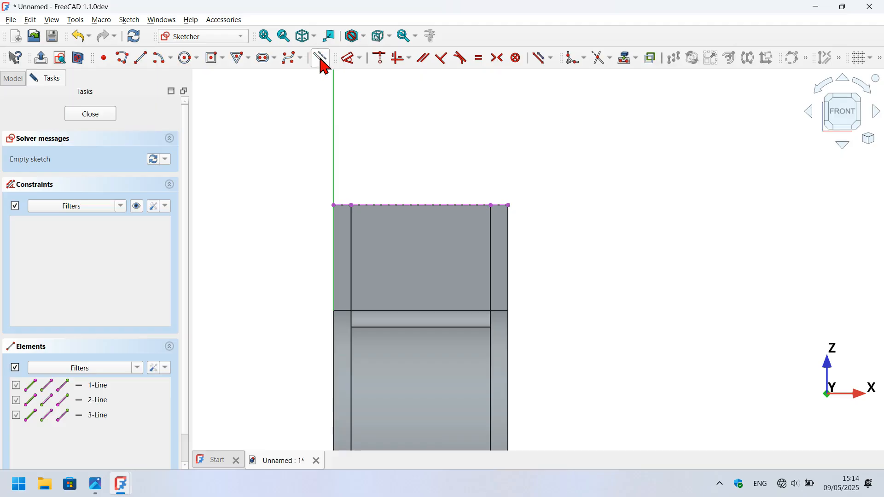
Sketch a three-point circle through both outer ends of the projected upper edge, with its third rim point on the lug below.
{"action": "left_click", "coordinate": [198, 58]}
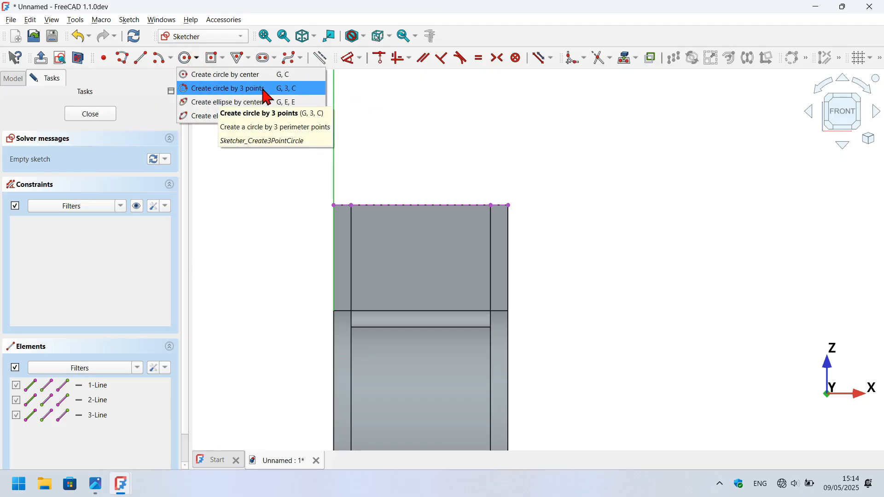
{"action": "left_click", "coordinate": [240, 91]}
{"action": "scroll", "coordinate": [415, 144], "scroll_direction": "up", "scroll_amount": 2}
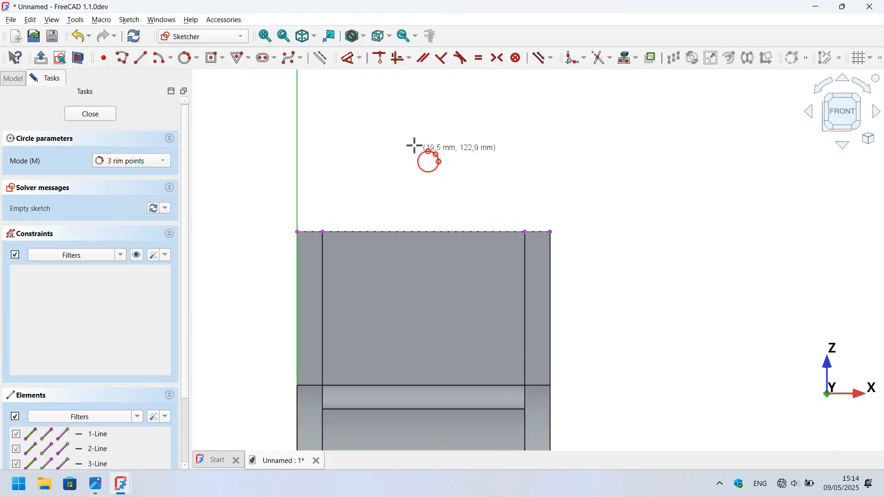
{"action": "left_click", "coordinate": [550, 232]}
{"action": "left_click", "coordinate": [295, 231]}
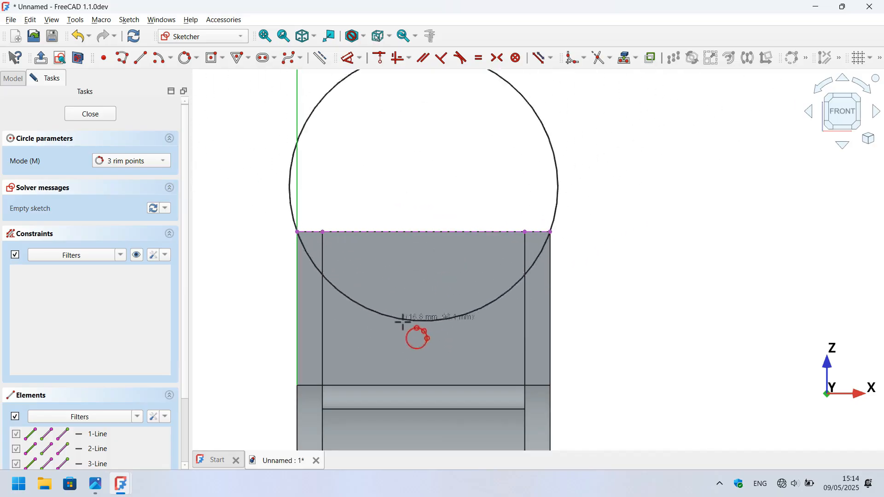
{"action": "left_click", "coordinate": [407, 351]}
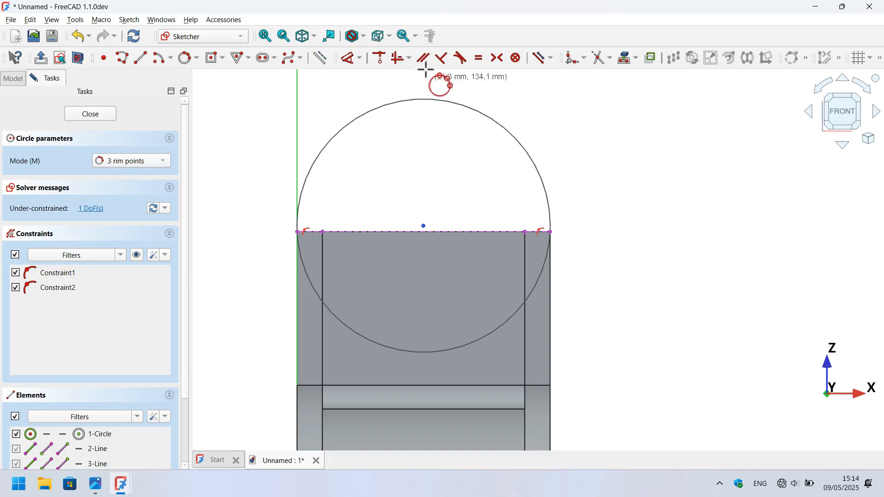
Constrain the circle's centre horizontally to an outer end of the projected upper edge.
{"action": "left_click", "coordinate": [410, 58]}
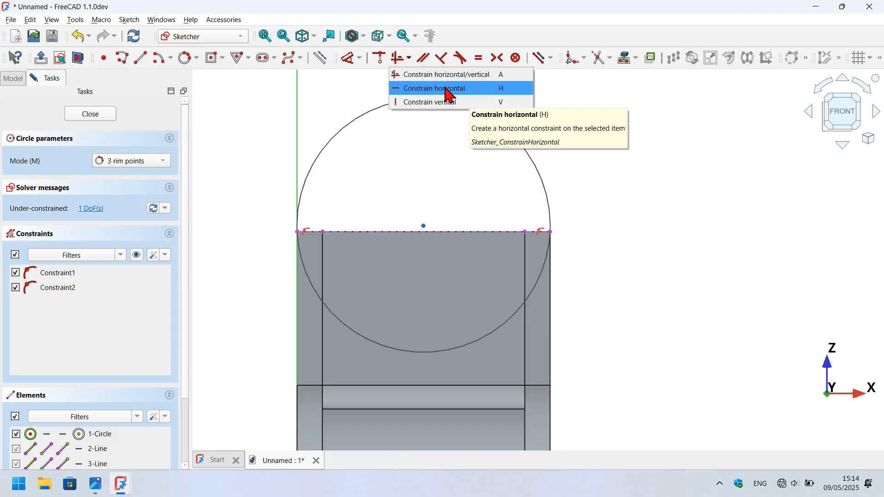
{"action": "left_click", "coordinate": [477, 89]}
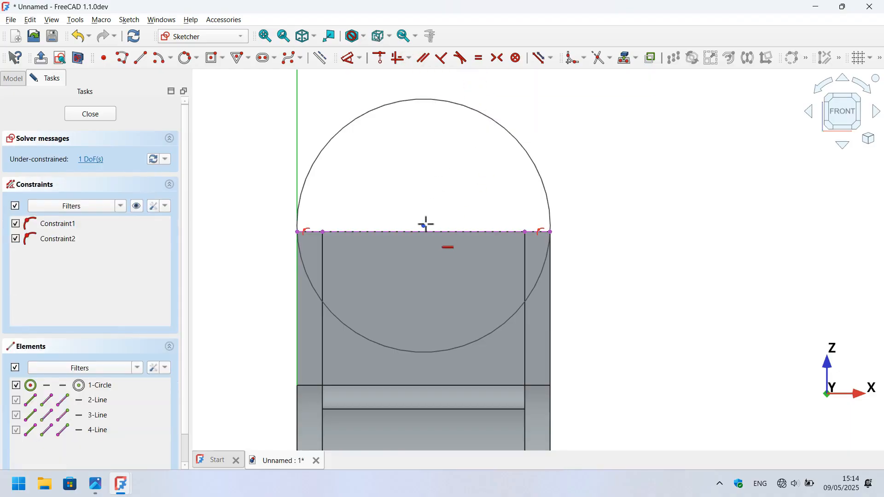
{"action": "left_click", "coordinate": [421, 226]}
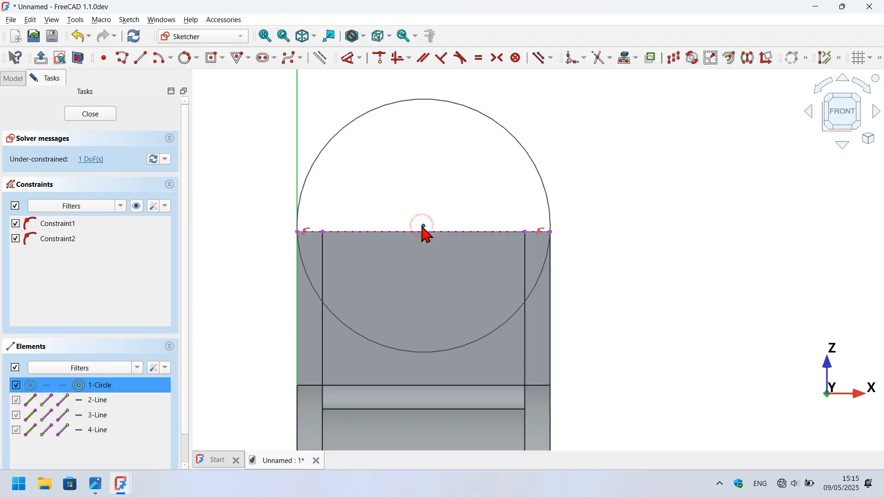
{"action": "left_click", "coordinate": [552, 231]}
{"action": "scroll", "coordinate": [485, 221], "scroll_direction": "down", "scroll_amount": 3}
{"action": "scroll", "coordinate": [486, 221], "scroll_direction": "up", "scroll_amount": 2}
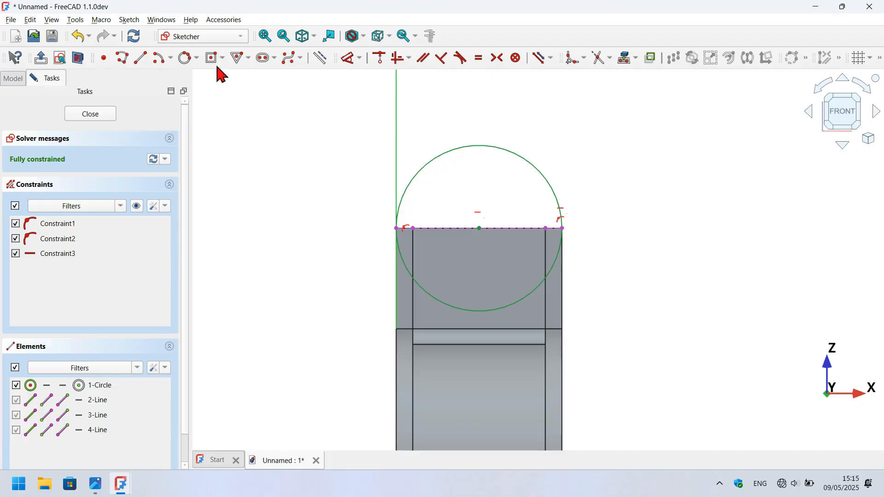
Add a concentric circle with a diameter of 30 mm inside the first one and close the sketch.
{"action": "left_click", "coordinate": [197, 58]}
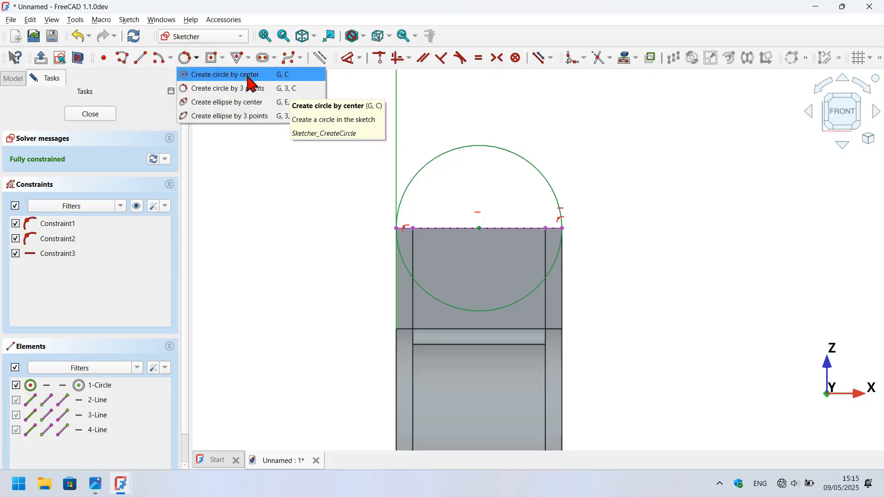
{"action": "left_click", "coordinate": [276, 77]}
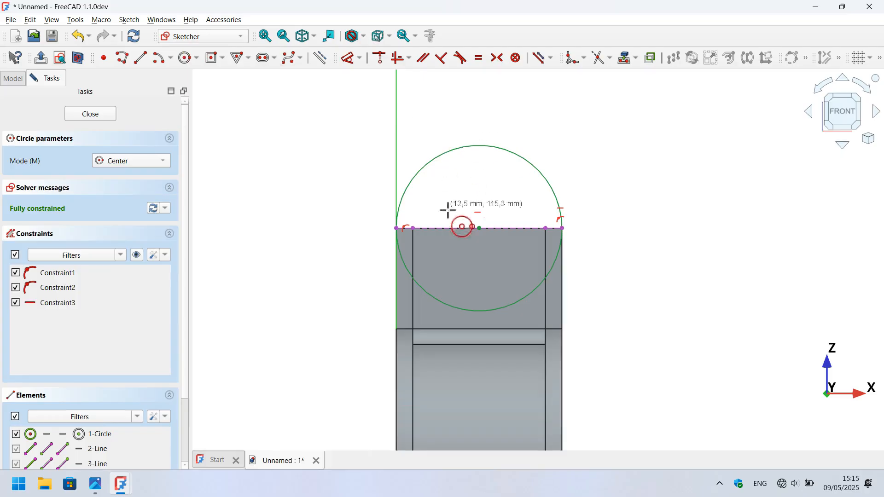
{"action": "left_click", "coordinate": [480, 227]}
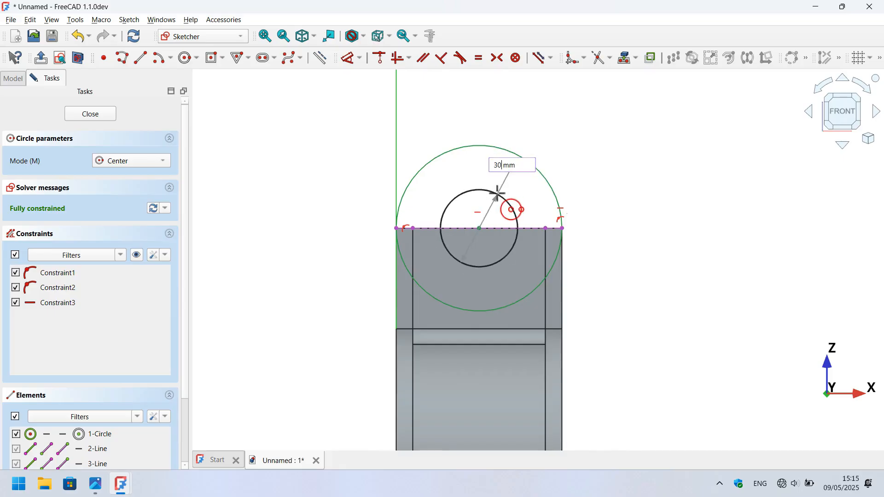
{"action": "key", "text": "Return"}
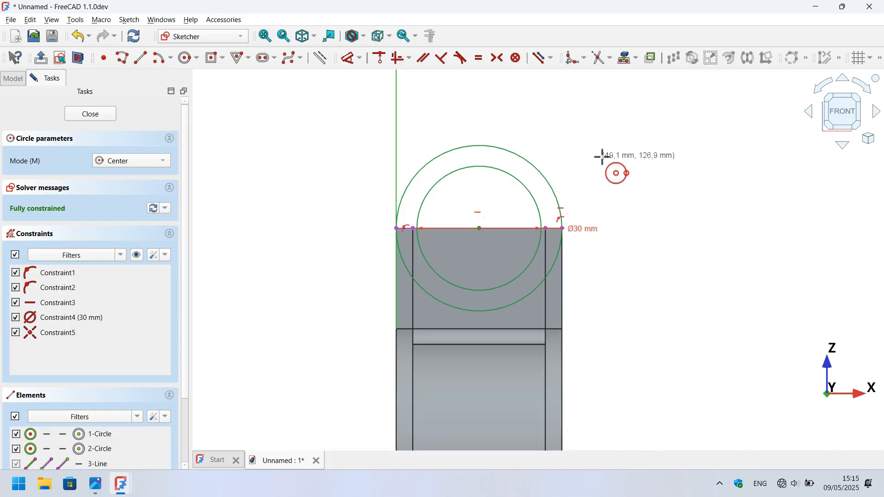
{"action": "left_click", "coordinate": [90, 114]}
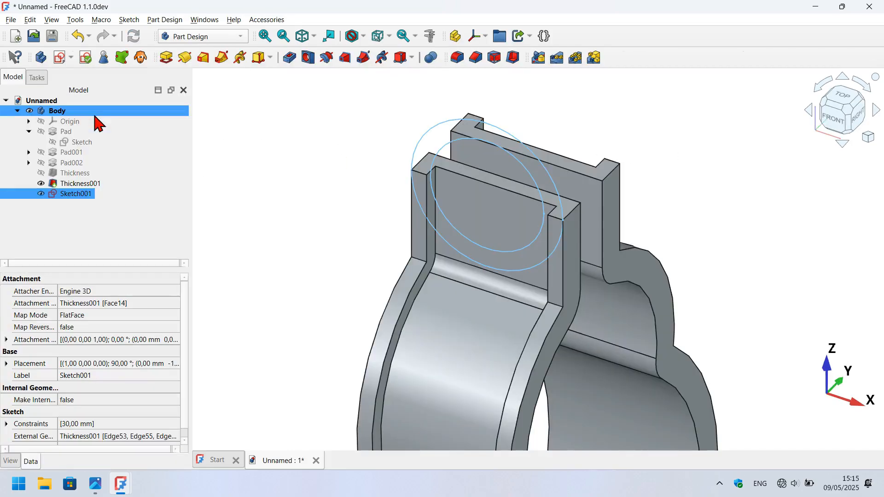
Pad the eyelet ring sketch in the reversed direction, up to the lug's inner face that faces the opposite lug.
{"action": "left_click", "coordinate": [165, 59]}
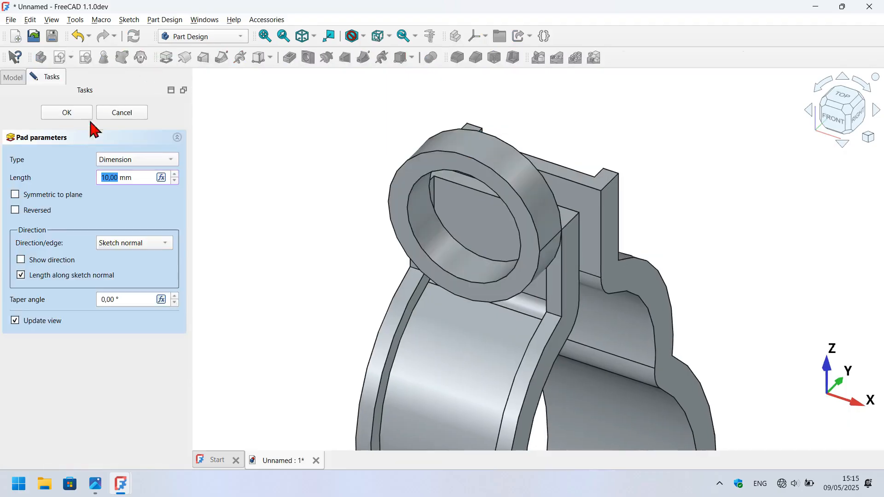
{"action": "left_click", "coordinate": [35, 218]}
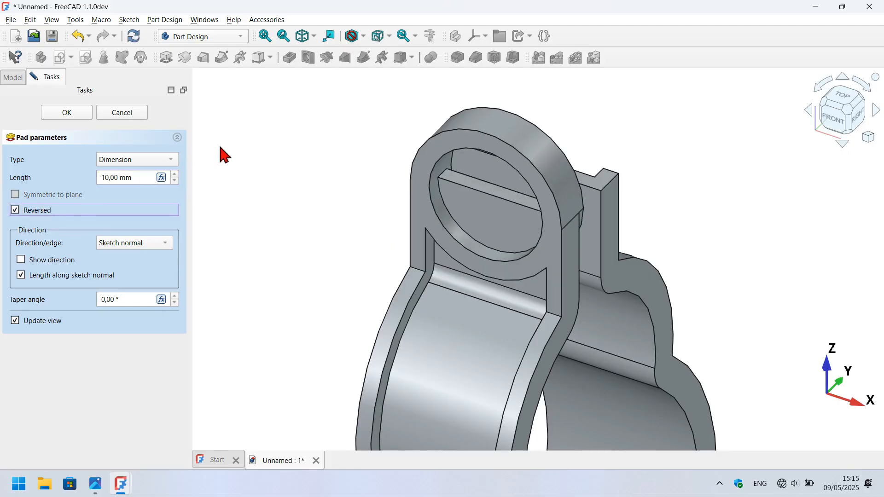
{"action": "left_click", "coordinate": [125, 160]}
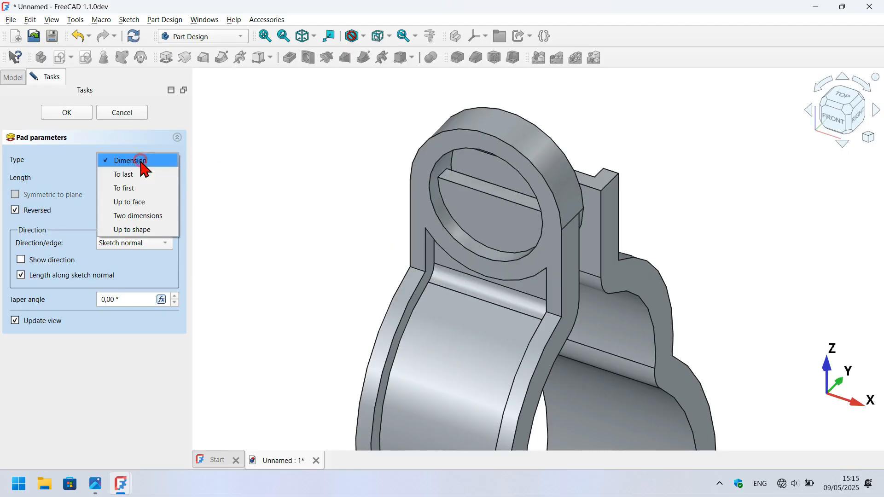
{"action": "left_click", "coordinate": [157, 201]}
{"action": "middle_click_drag", "start_coordinate": [765, 237], "coordinate": [529, 192]}
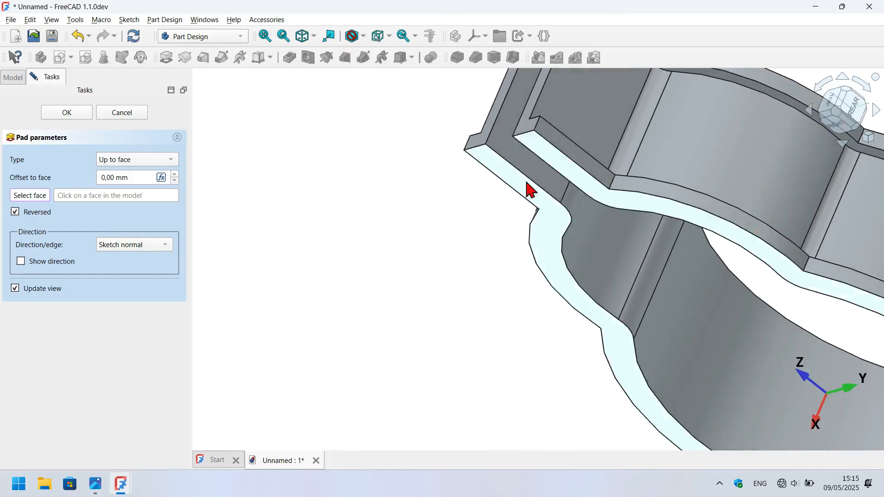
{"action": "left_click", "coordinate": [516, 162]}
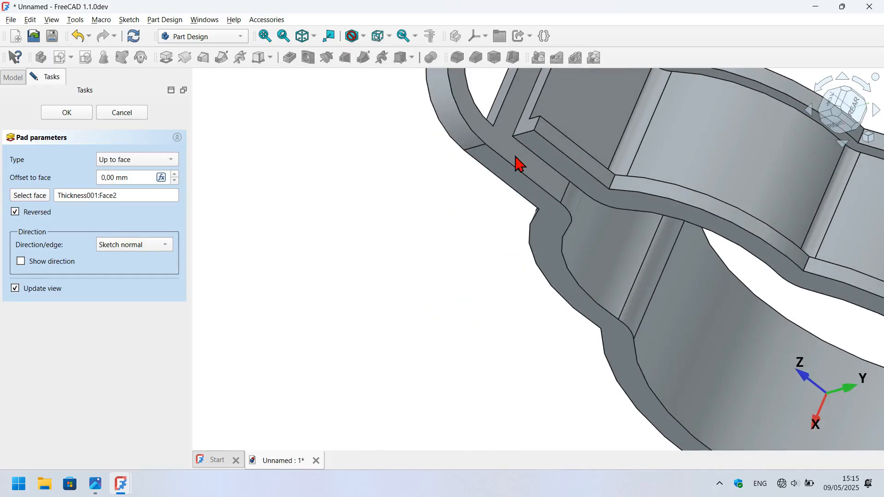
{"action": "left_click", "coordinate": [74, 118]}
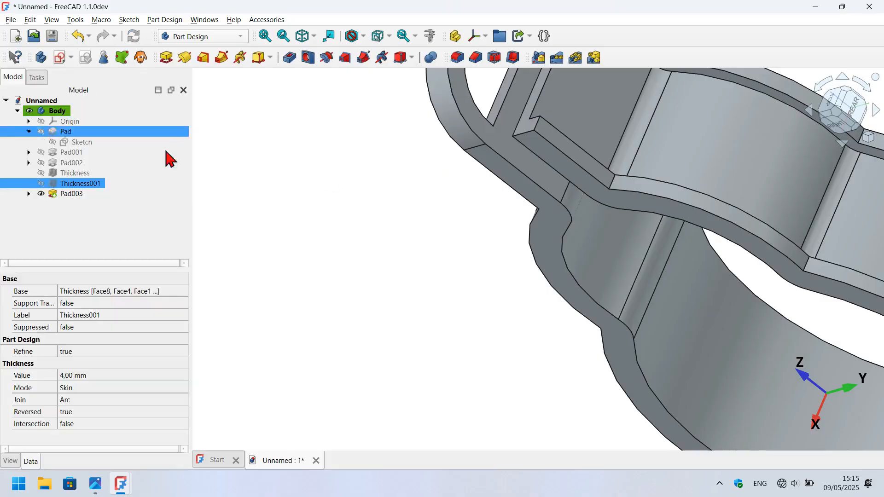
{"action": "key", "text": "0"}
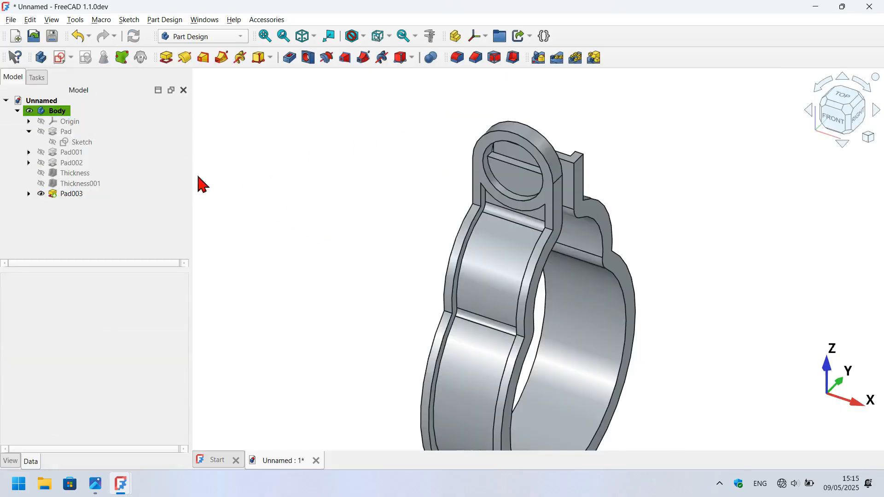
Mirror the eyelet pad across the base XZ plane onto the opposite lug.
{"action": "left_click", "coordinate": [138, 193]}
{"action": "left_click", "coordinate": [688, 152]}
{"action": "middle_click_drag", "start_coordinate": [707, 190], "coordinate": [596, 253]}
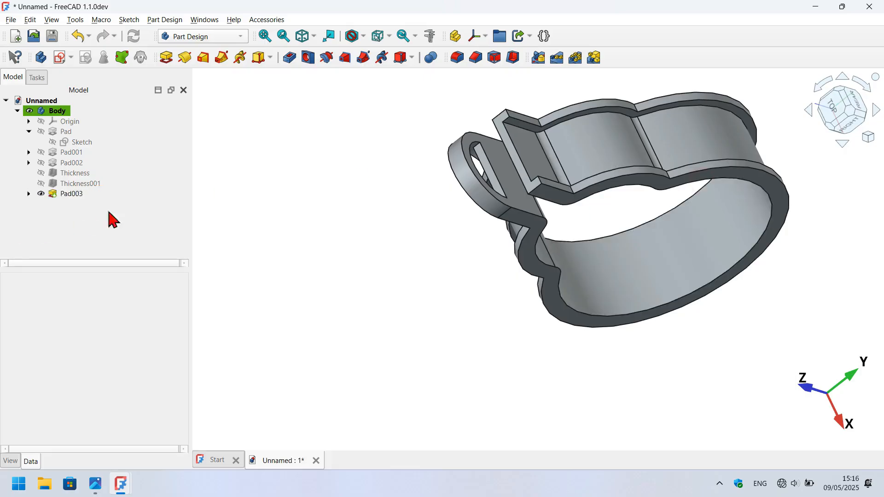
{"action": "left_click", "coordinate": [79, 194]}
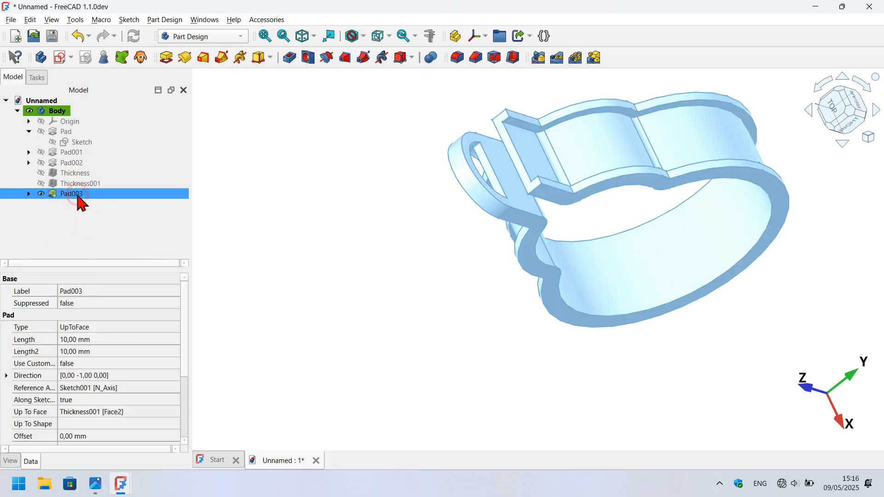
{"action": "left_click", "coordinate": [539, 58]}
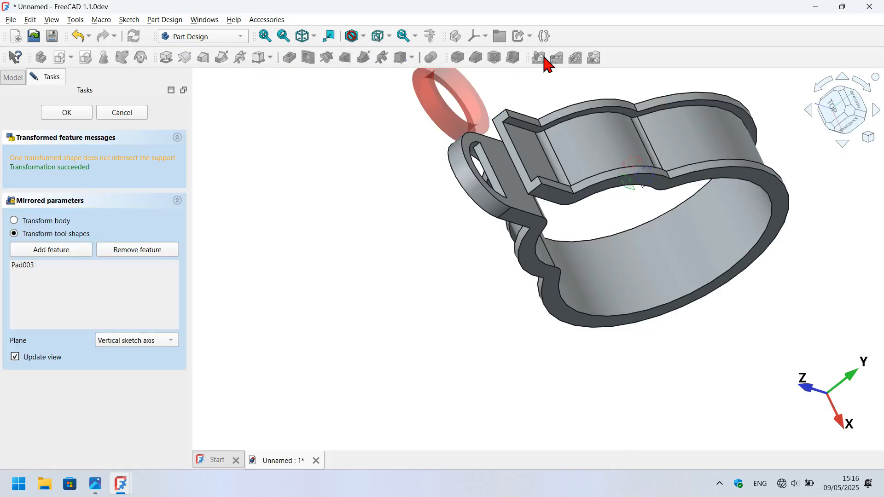
{"action": "middle_click_drag", "start_coordinate": [234, 295], "coordinate": [570, 153]}
{"action": "middle_click_drag", "start_coordinate": [655, 238], "coordinate": [606, 325]}
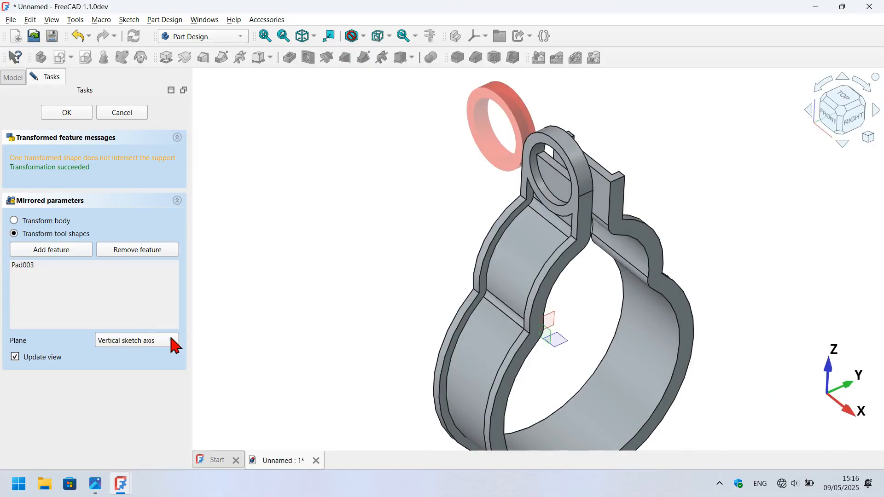
{"action": "left_click", "coordinate": [142, 338]}
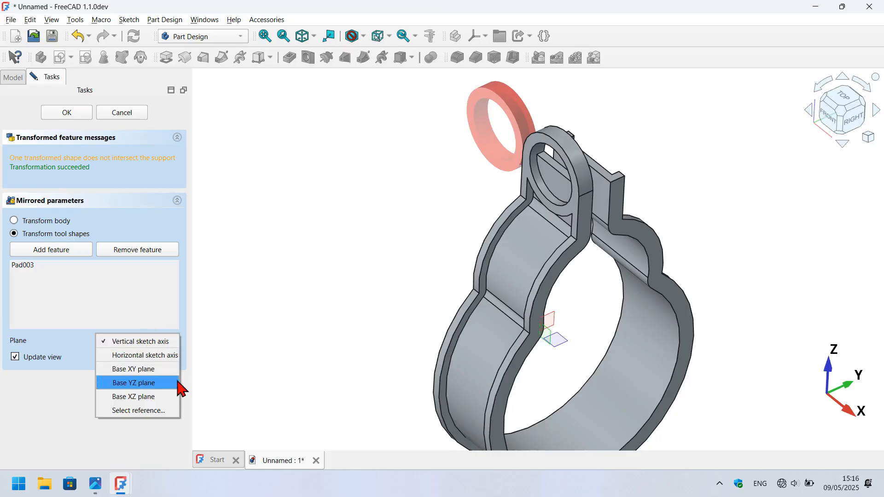
{"action": "left_click", "coordinate": [156, 397]}
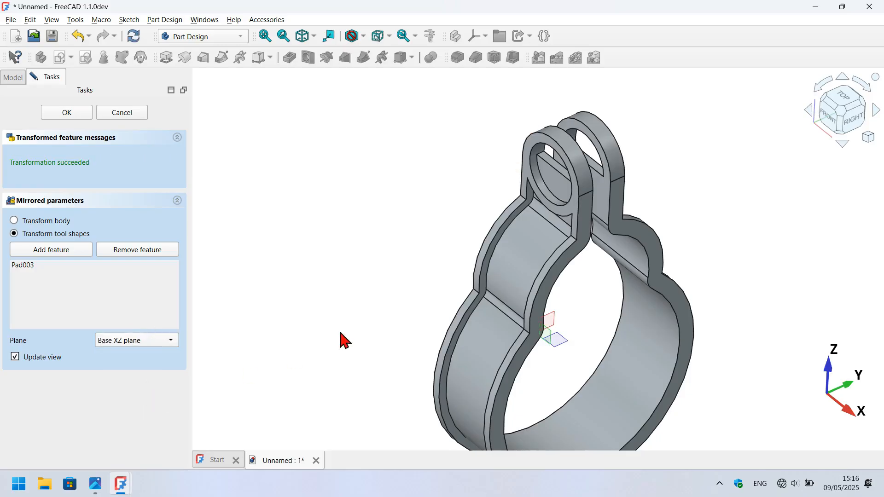
{"action": "left_click", "coordinate": [64, 113]}
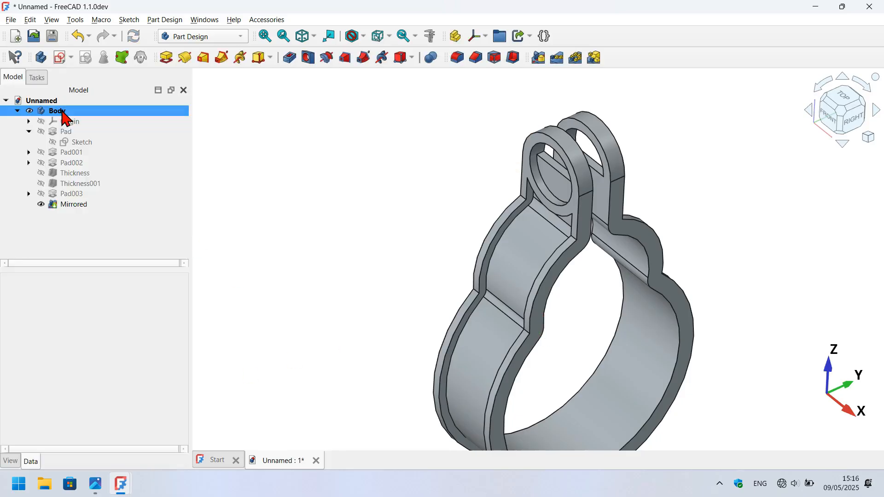
{"action": "left_click", "coordinate": [363, 225]}
{"action": "key", "text": "Home"}
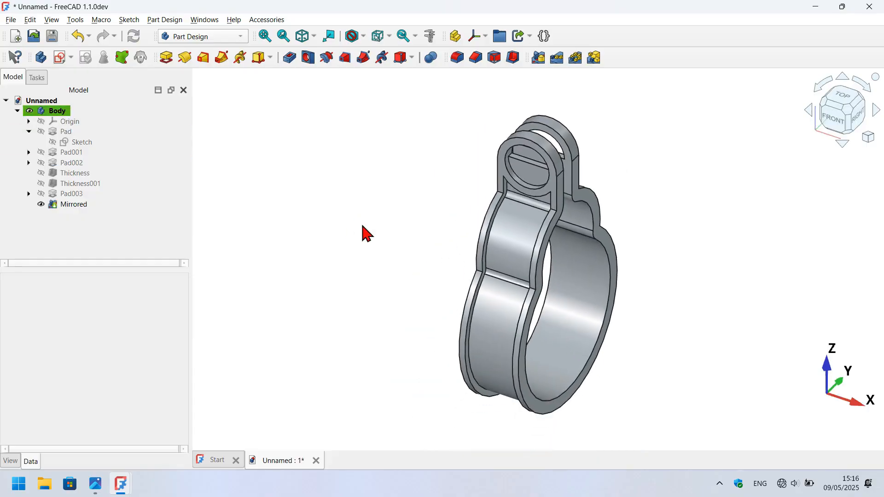
Cut a Through all pocket from the lug wall face inside the eyelet, opening the holes through both lugs.
{"action": "scroll", "coordinate": [530, 166], "scroll_direction": "up", "scroll_amount": 2}
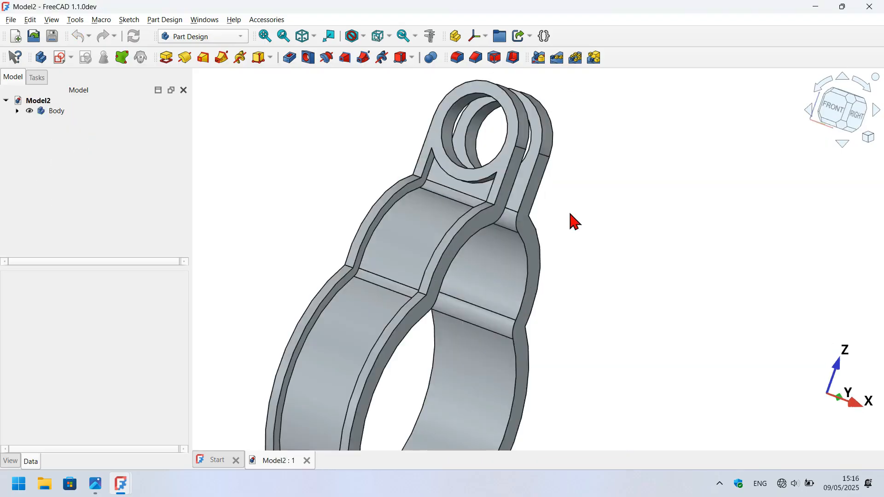
{"action": "middle_click_drag", "start_coordinate": [579, 198], "coordinate": [550, 231]}
{"action": "key", "text": "0"}
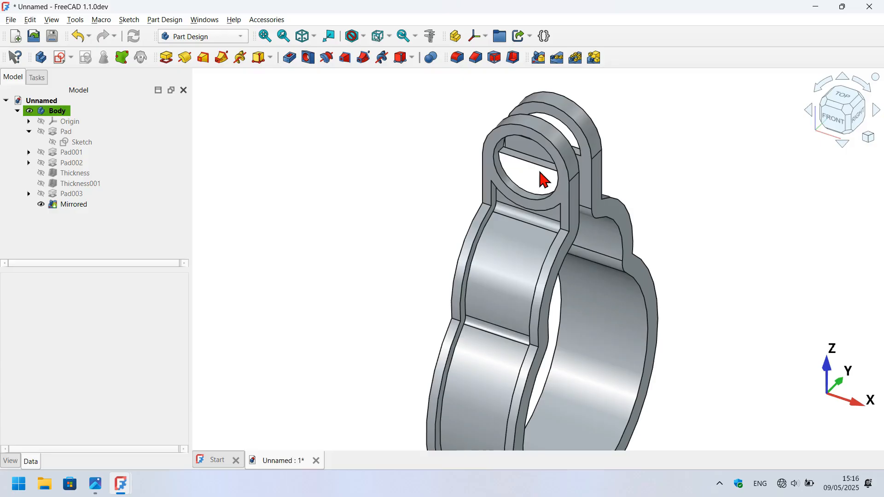
{"action": "left_click", "coordinate": [544, 180]}
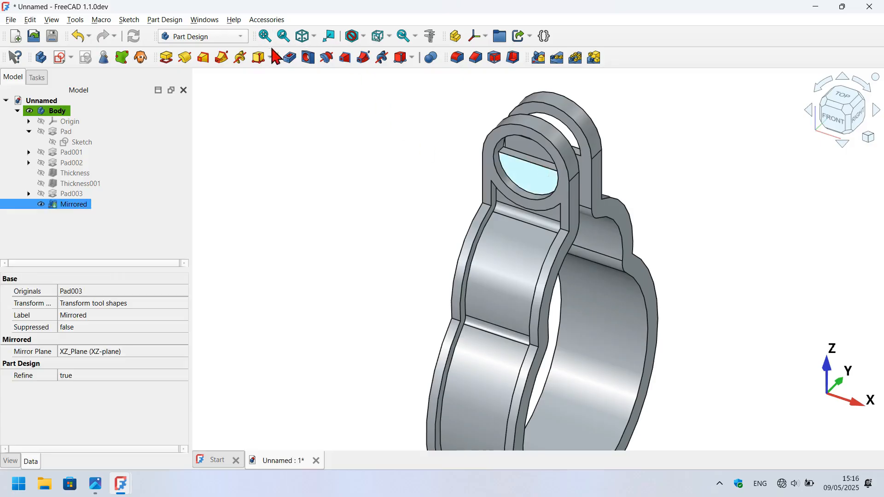
{"action": "left_click", "coordinate": [290, 58]}
{"action": "middle_click_drag", "start_coordinate": [530, 139], "coordinate": [545, 296]}
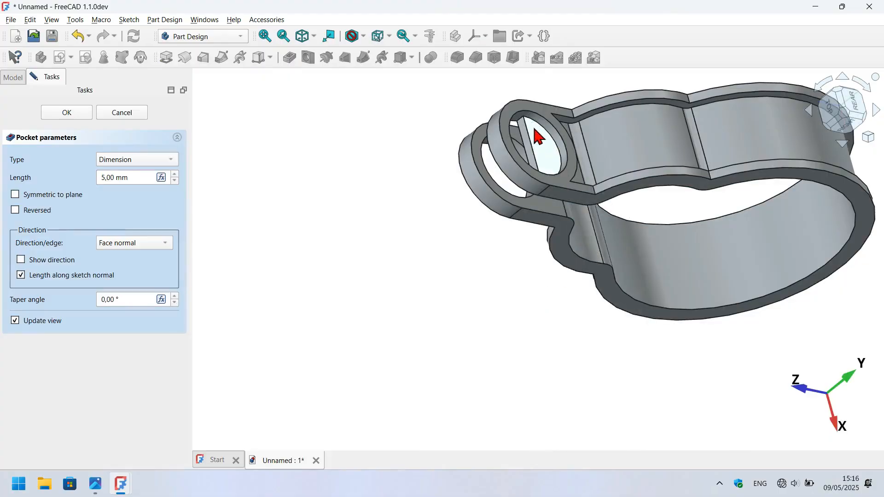
{"action": "scroll", "coordinate": [548, 107], "scroll_direction": "up", "scroll_amount": 2}
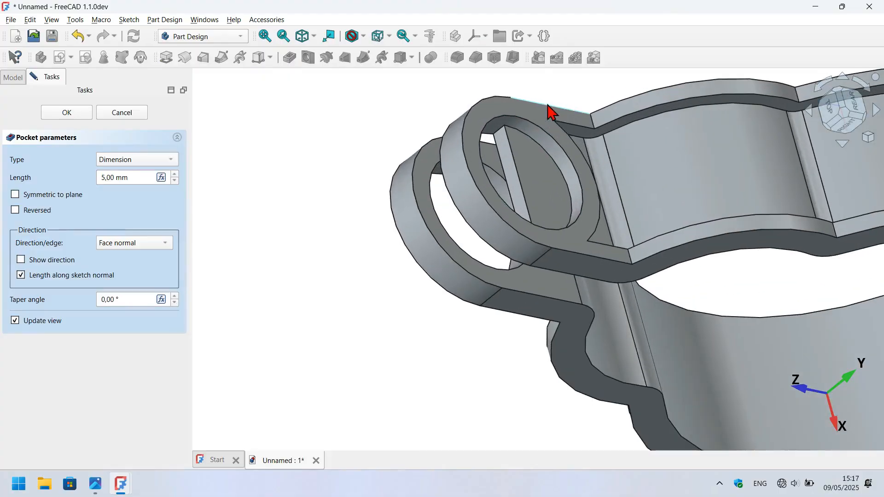
{"action": "left_click", "coordinate": [156, 163]}
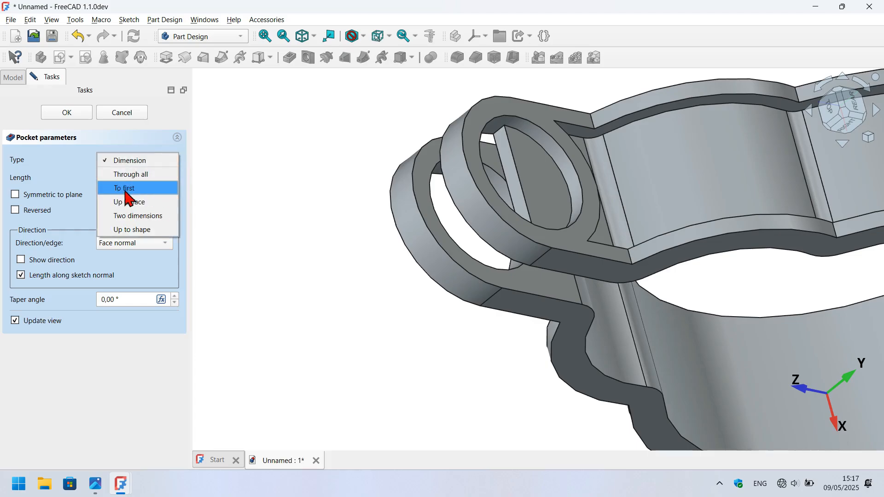
{"action": "left_click", "coordinate": [147, 175]}
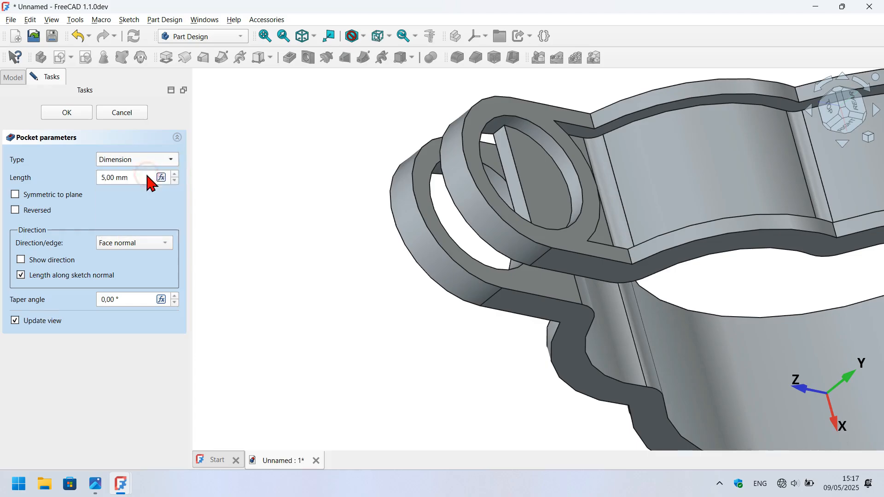
{"action": "left_click", "coordinate": [66, 113]}
{"action": "key", "text": "0"}
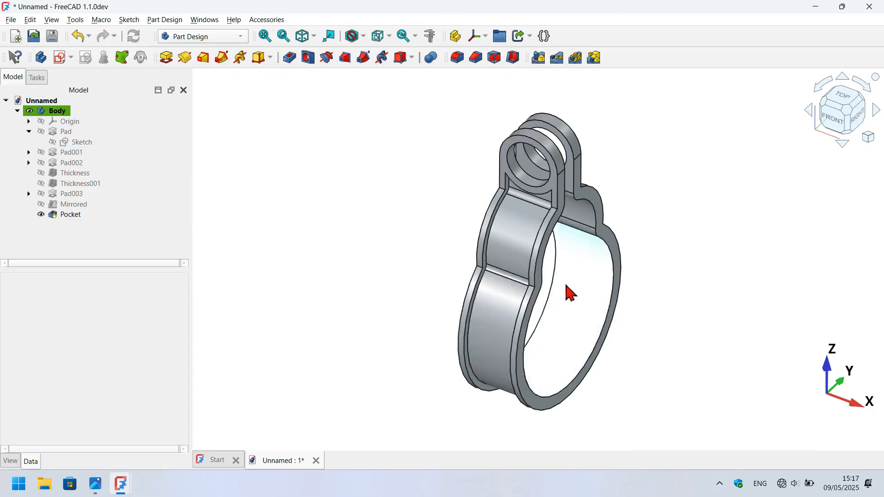
Inspect the finished clamp's ring, lugs and eyelets from several angles.
{"action": "middle_click_drag", "start_coordinate": [707, 302], "coordinate": [683, 307]}
{"action": "middle_click_drag", "start_coordinate": [372, 276], "coordinate": [401, 282]}
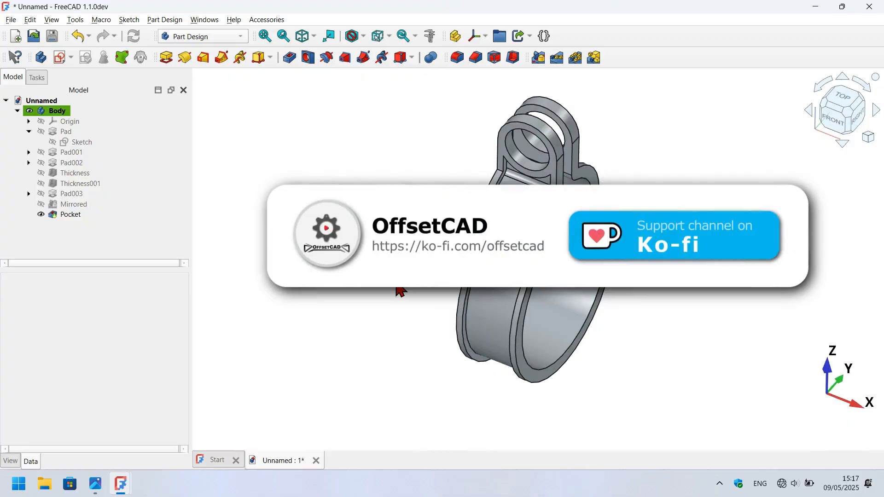
{"action": "mouse_move", "coordinate": [690, 297]}
{"action": "middle_mouse_down"}
{"action": "mouse_move", "coordinate": [529, 285]}
{"action": "mouse_move", "coordinate": [681, 292]}
{"action": "mouse_move", "coordinate": [686, 301]}
{"action": "middle_mouse_up"}
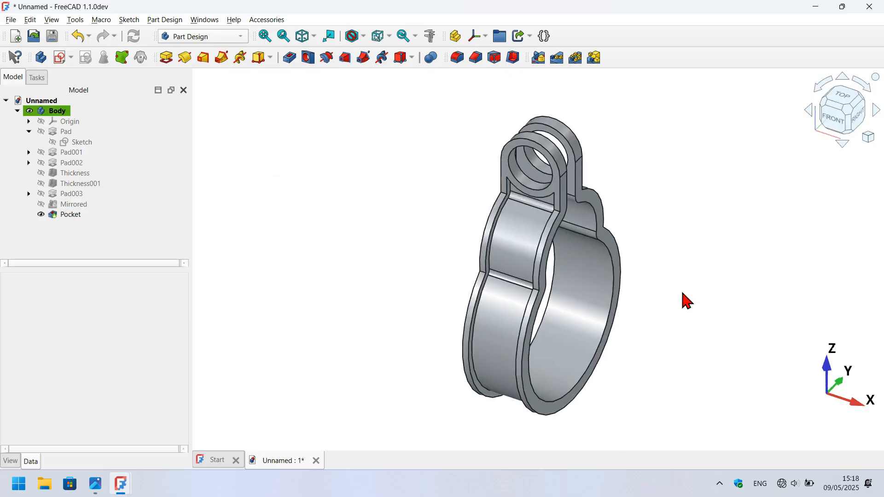
{"action": "middle_click_drag", "start_coordinate": [677, 299], "coordinate": [402, 271]}
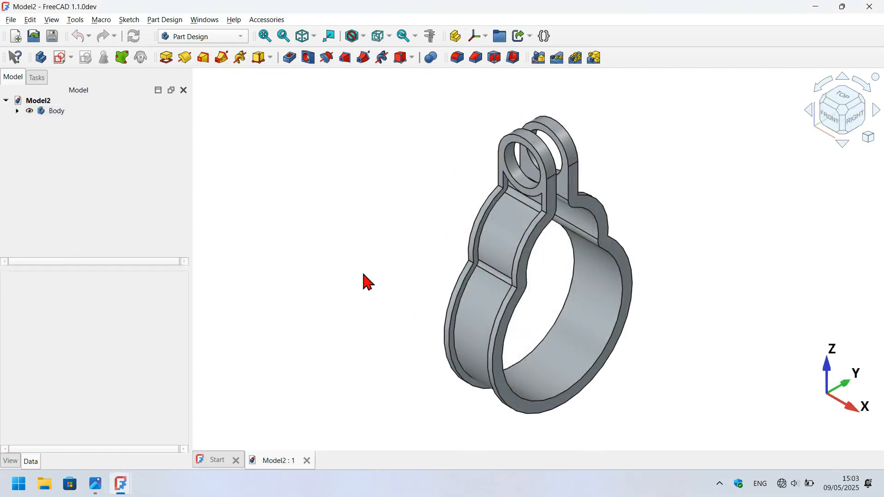
{"action": "middle_click_drag", "start_coordinate": [393, 294], "coordinate": [573, 357]}
{"action": "scroll", "coordinate": [573, 357], "scroll_direction": "up", "scroll_amount": 5}
{"action": "scroll", "coordinate": [573, 355], "scroll_direction": "down", "scroll_amount": 7}
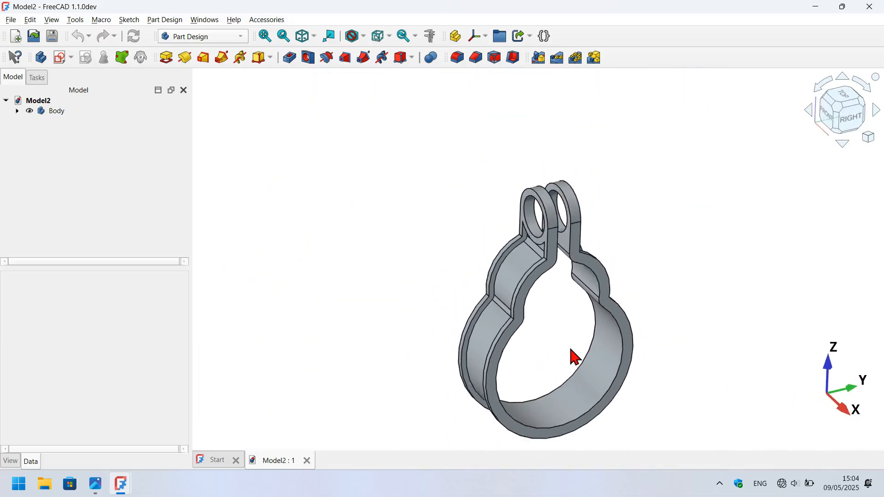
{"action": "scroll", "coordinate": [577, 220], "scroll_direction": "up", "scroll_amount": 3}
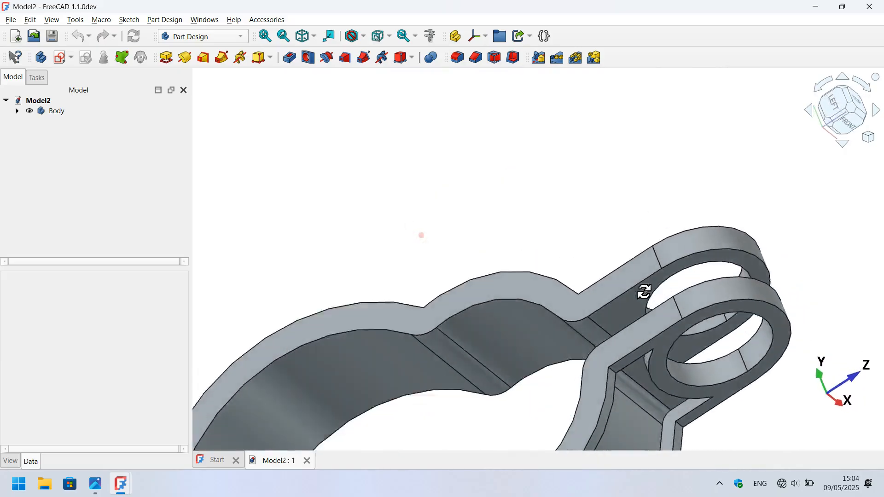